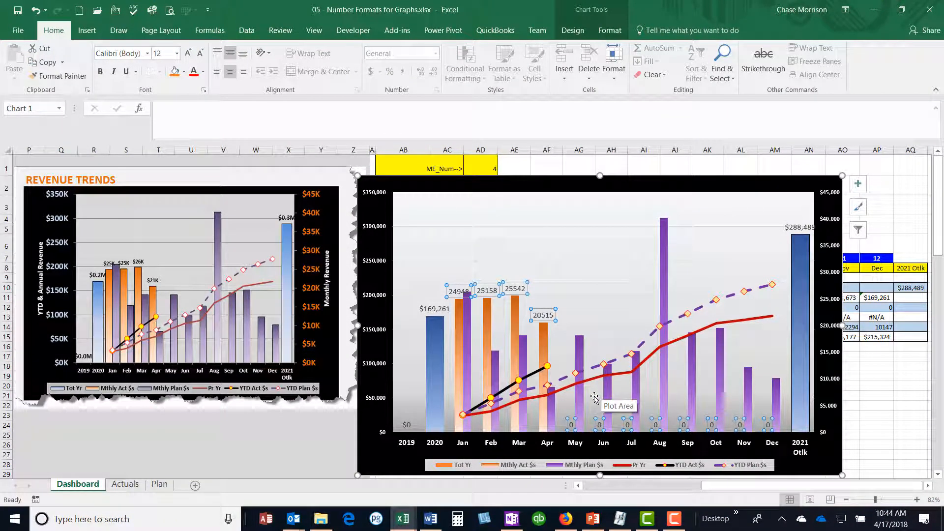
Reduce the gap width of the Mthly Act $s columns to 28%
left_click(458, 328)
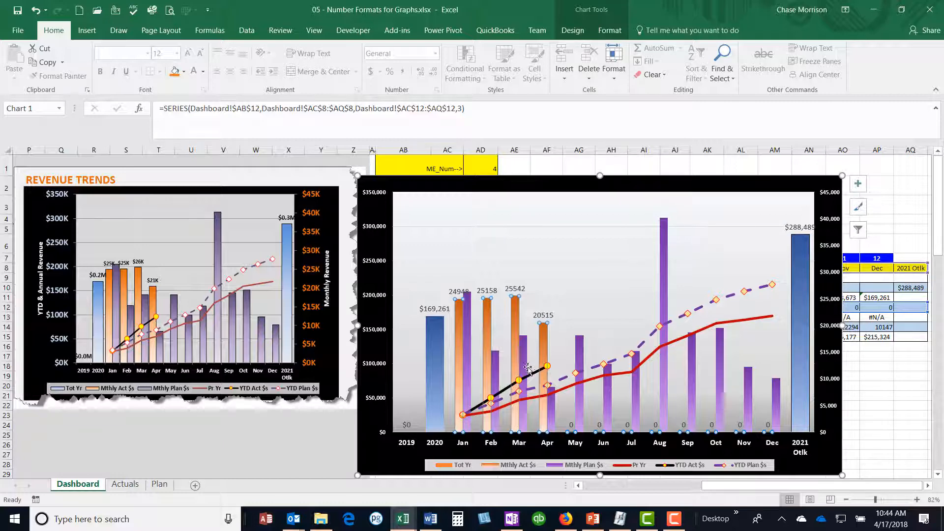
right_click(458, 317)
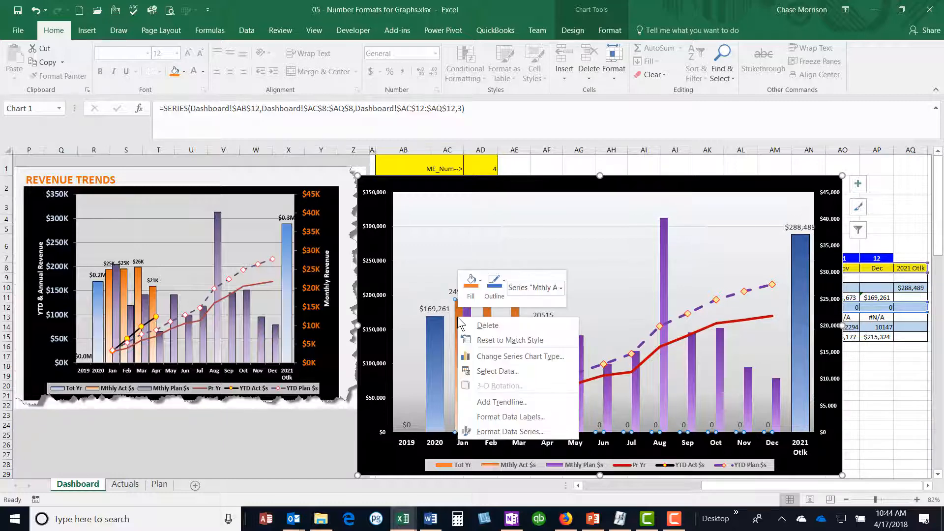
left_click(498, 432)
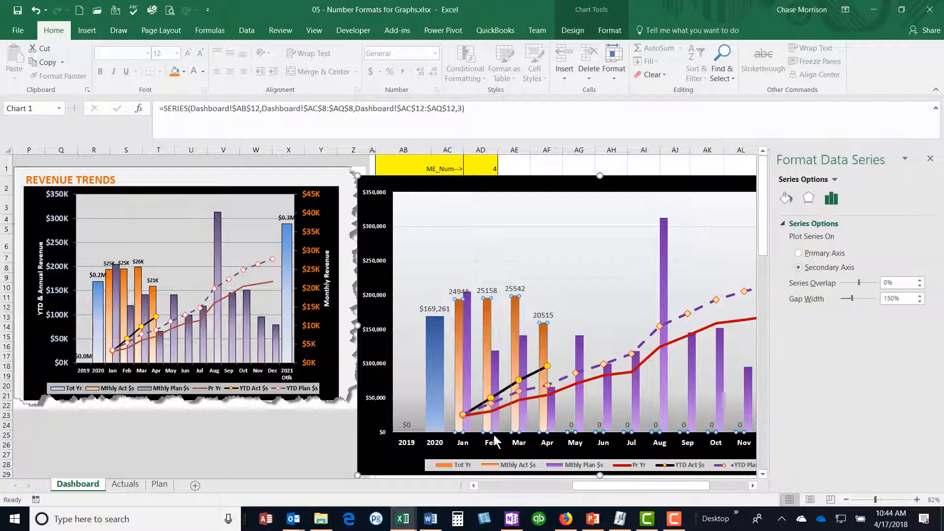
left_click(920, 301)
left_click(919, 302)
left_click(920, 301)
left_click(920, 301)
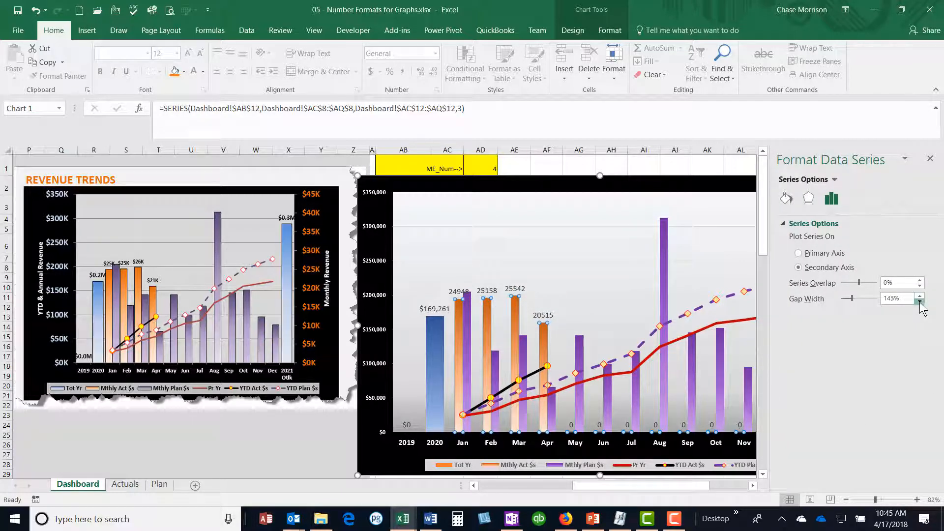
left_click(919, 301)
left_click(920, 301)
left_click(919, 301)
left_click(919, 301)
left_click(919, 301)
left_click(919, 301)
left_click(919, 301)
left_click(920, 301)
left_click(919, 301)
left_click(919, 302)
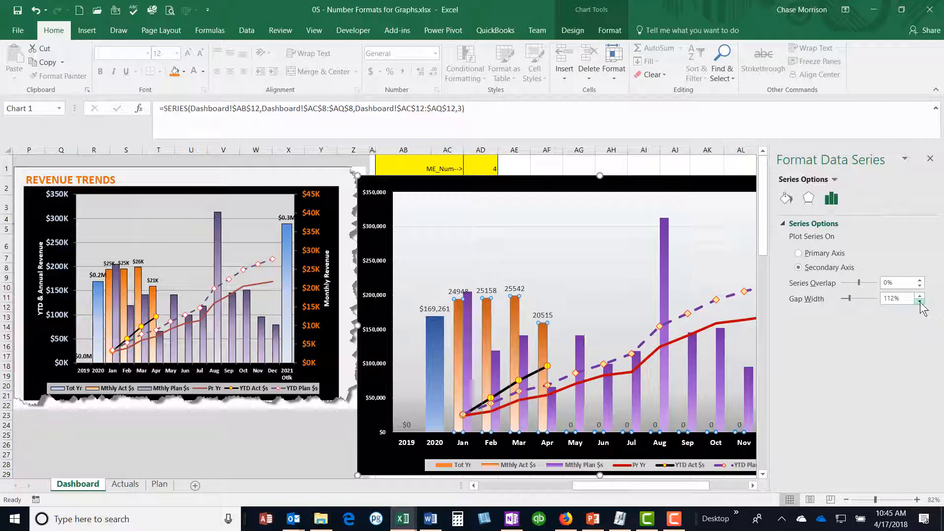
left_click(435, 329)
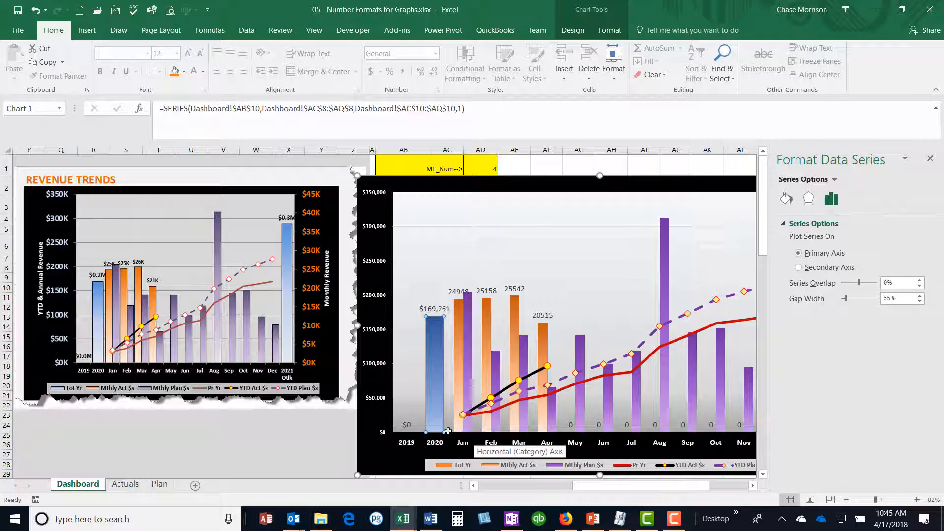
left_click(919, 301)
left_click(919, 301)
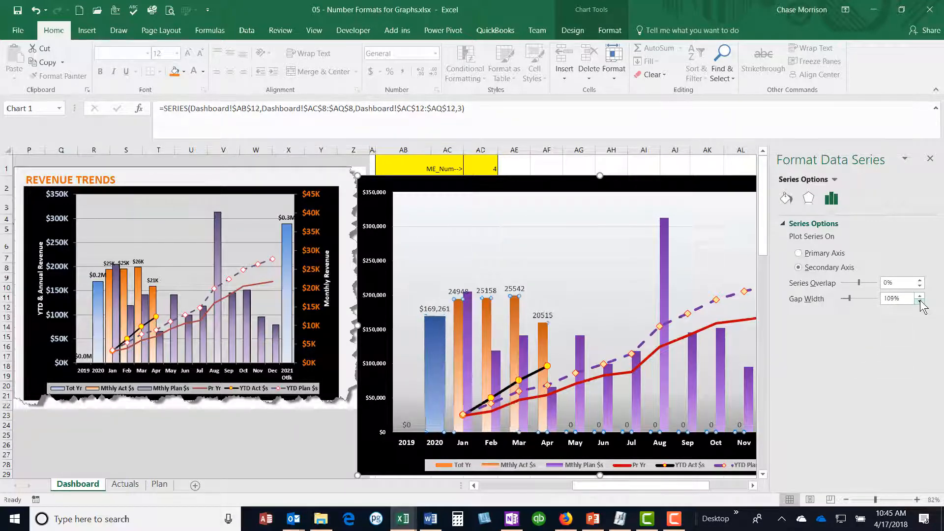
left_click(919, 301)
left_click(919, 301)
left_click(920, 301)
left_click(919, 301)
left_click(919, 301)
left_click(920, 302)
left_click(919, 301)
left_click(920, 301)
left_click(919, 301)
left_click(919, 301)
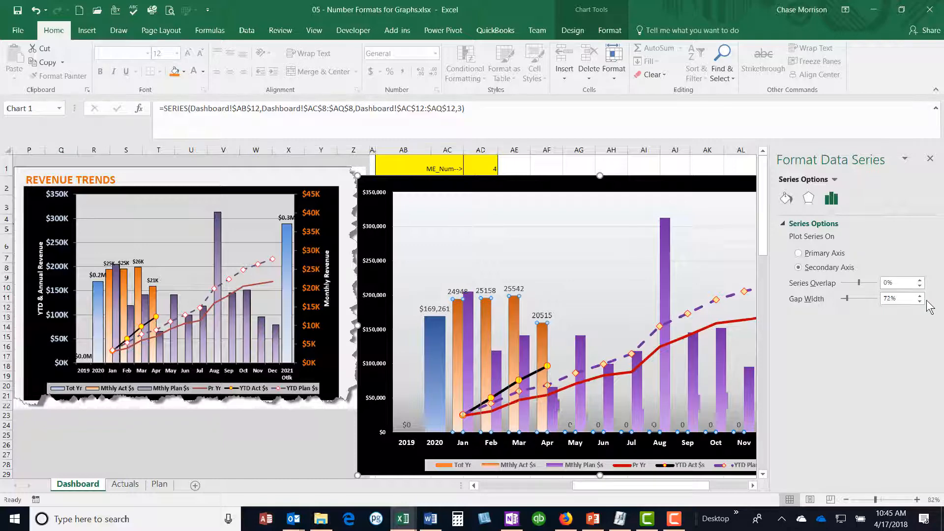
left_click(919, 302)
left_click(919, 301)
left_click(919, 302)
left_click(919, 301)
left_click(919, 301)
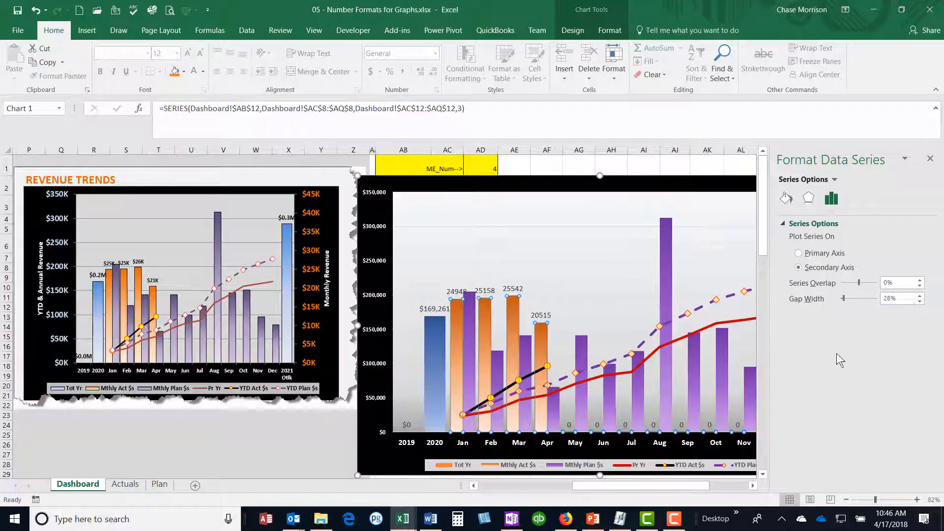
Give the Mthly Act $s columns a solid black border line
double_click(456, 327)
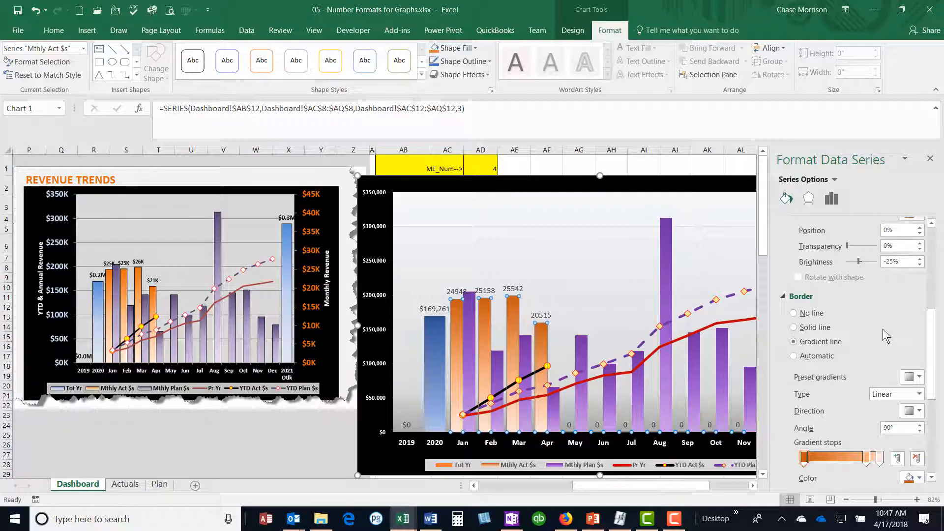
scroll(883, 329, "down", 2)
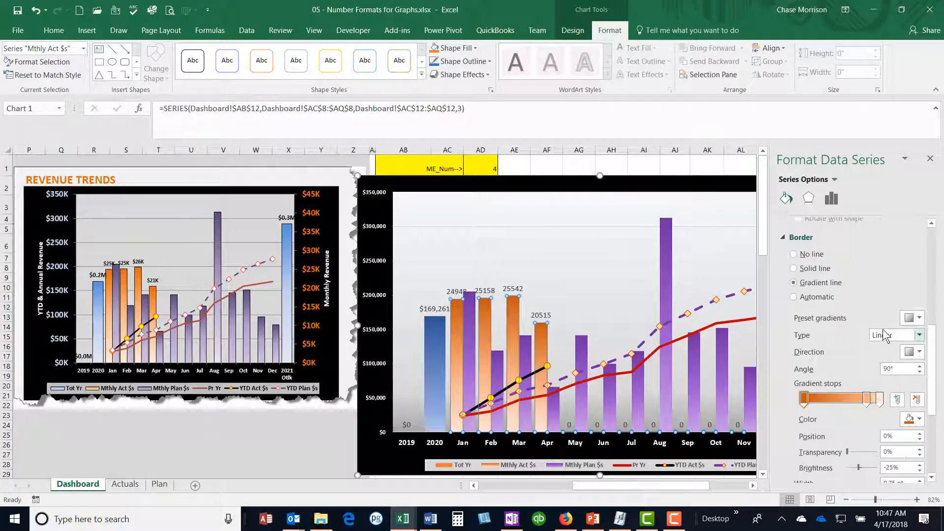
left_click(793, 268)
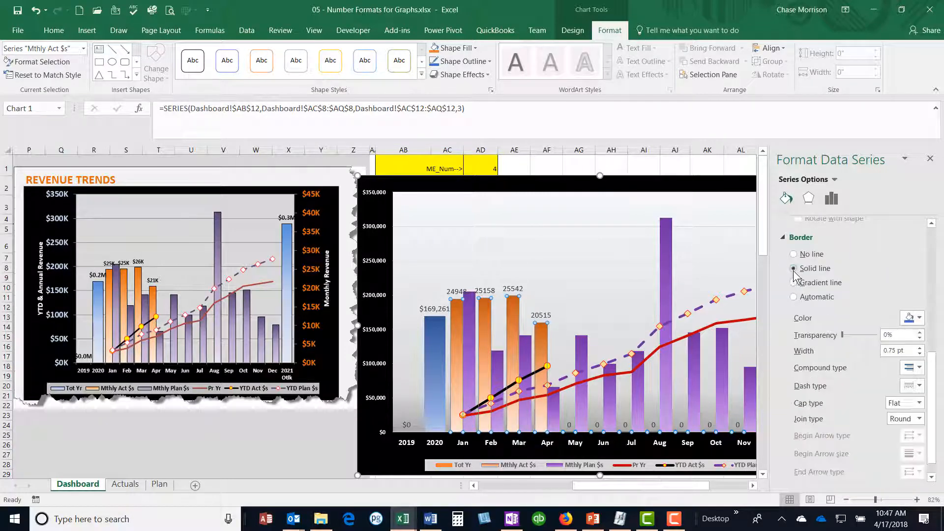
left_click(918, 319)
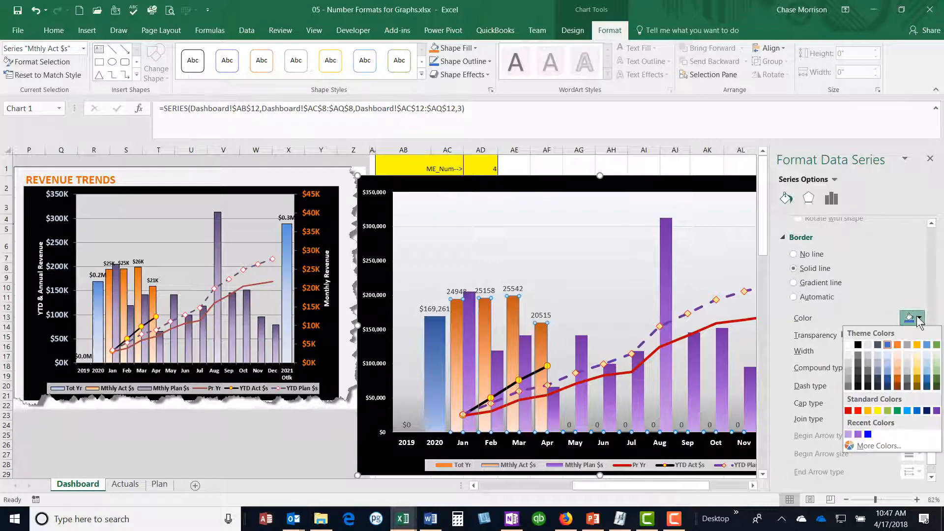
left_click(857, 344)
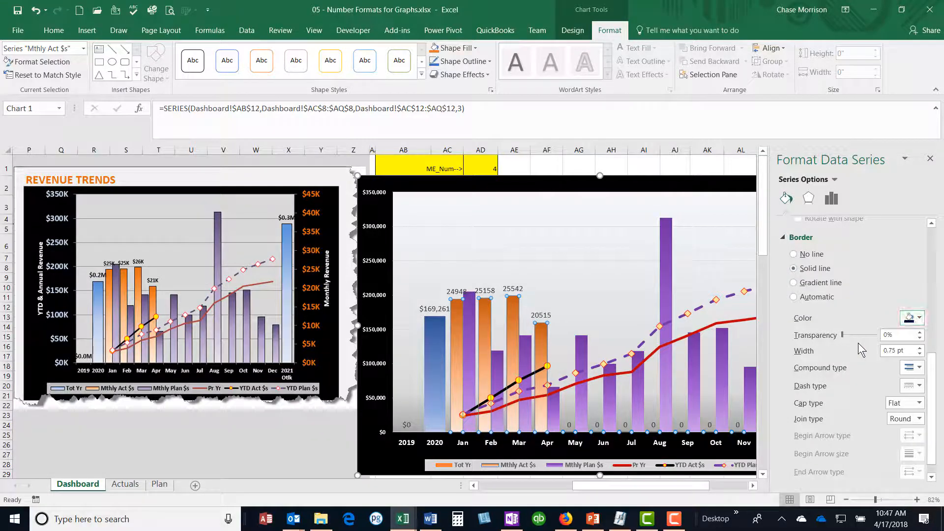
Give the Mthly Plan $s columns a solid black border line
left_click(470, 327)
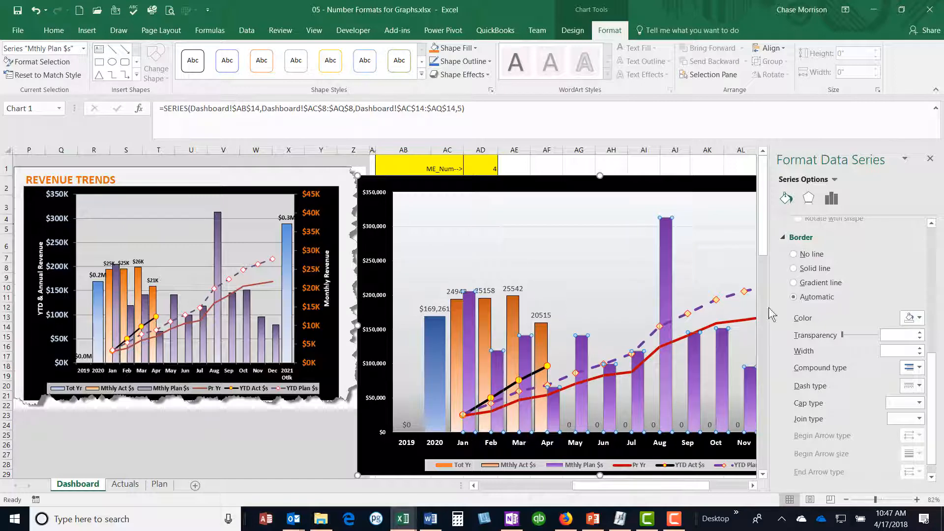
left_click(807, 271)
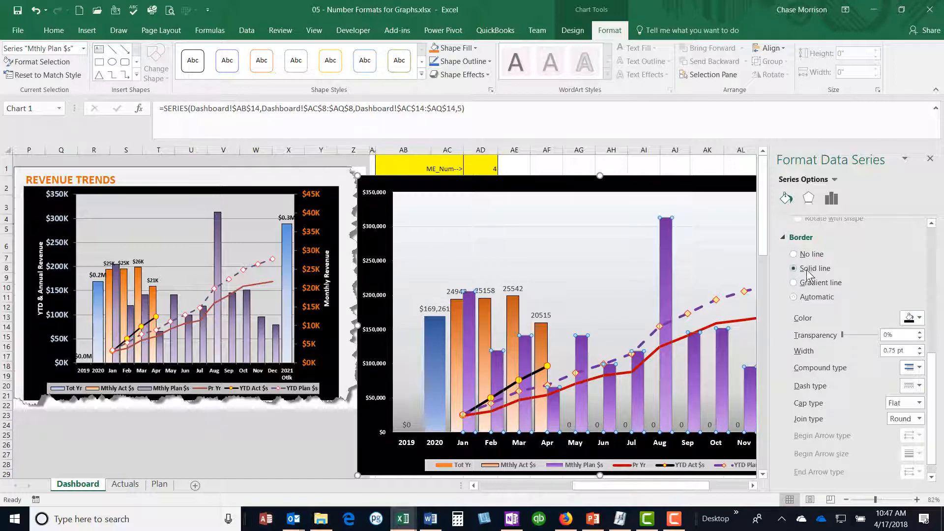
left_click(668, 271)
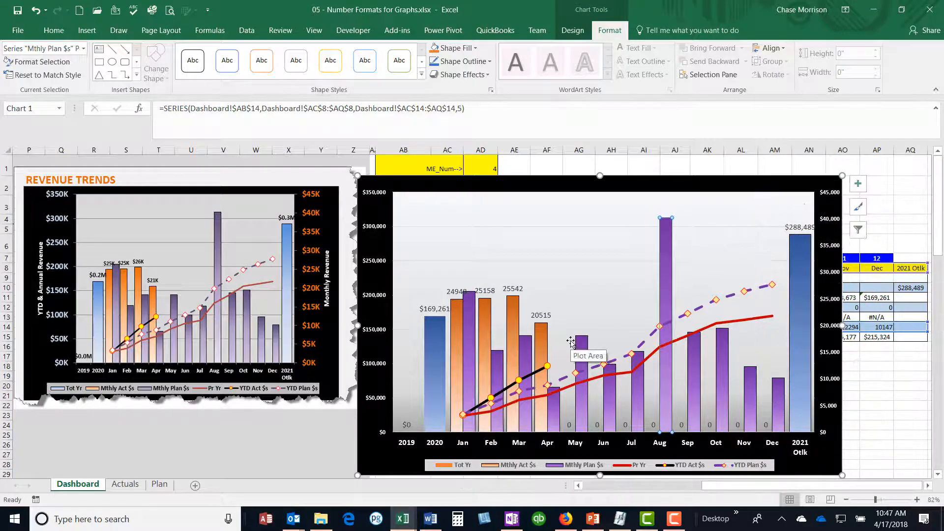
Switch the number category of the Tot Yr data labels to Custom
left_click(427, 310)
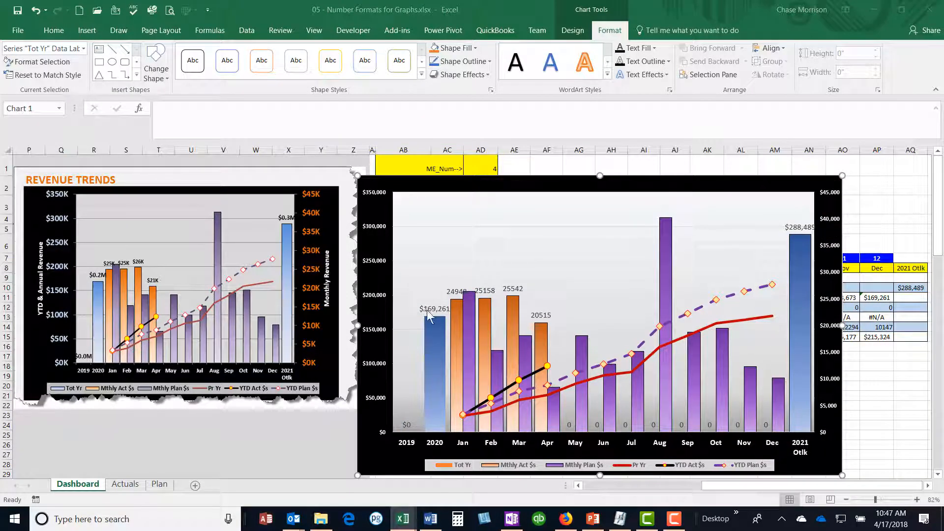
left_click(429, 309)
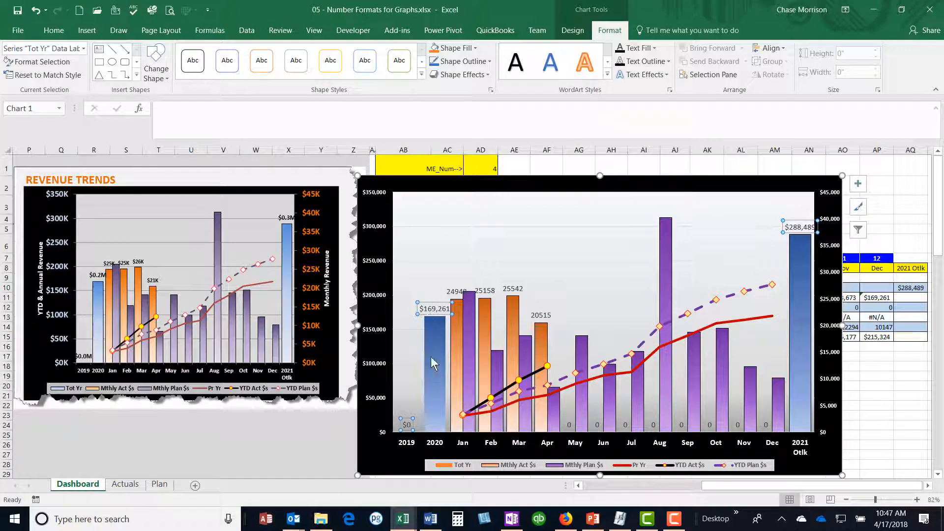
right_click(431, 310)
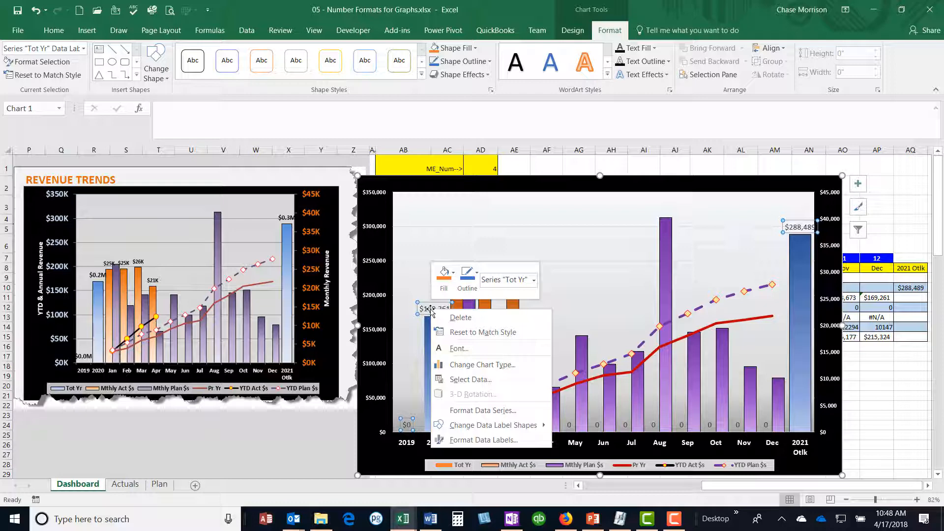
left_click(486, 440)
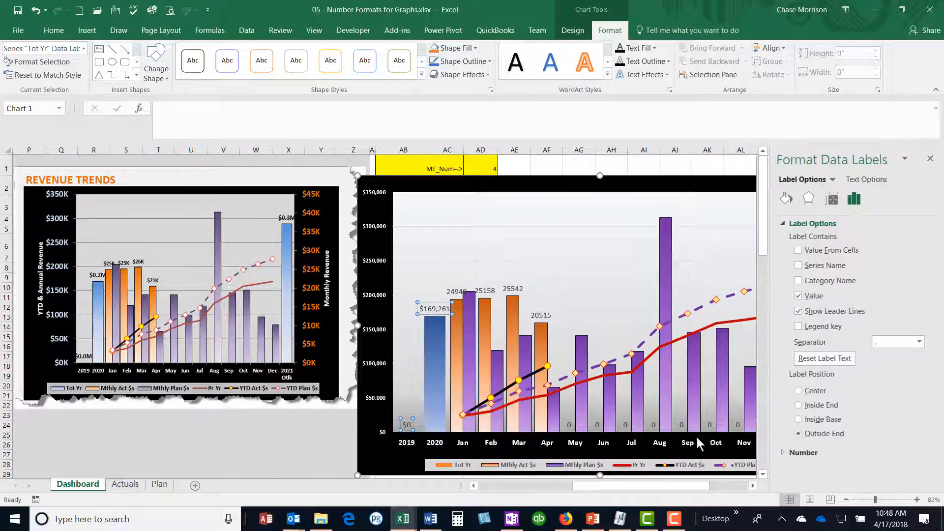
left_click(782, 453)
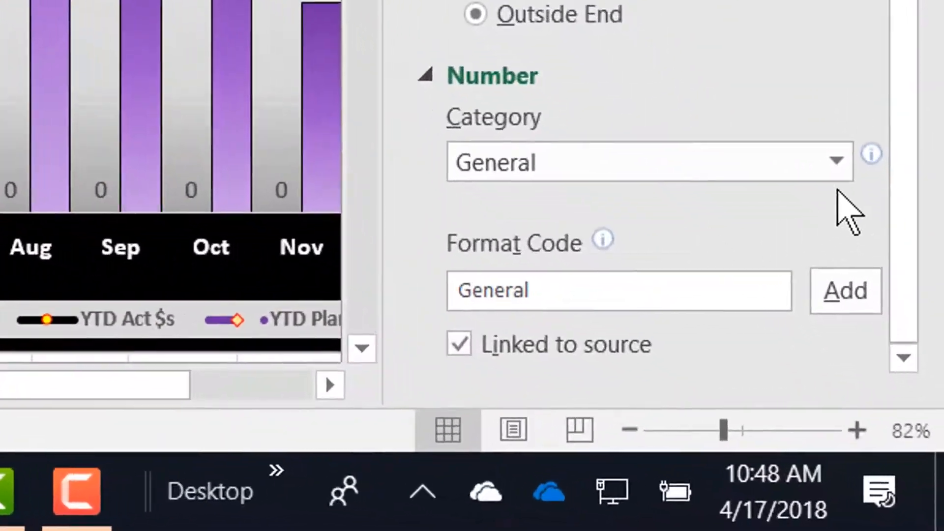
left_click(863, 255)
left_click(536, 135)
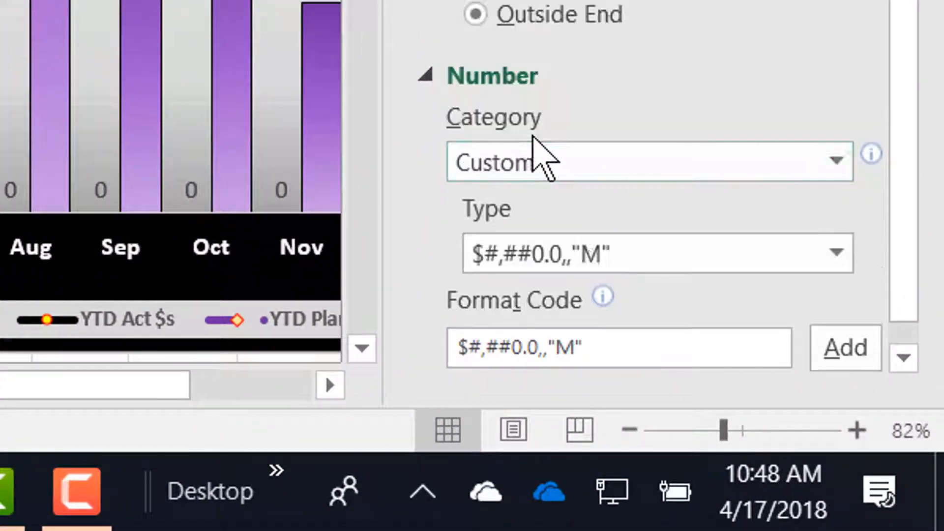
scroll(698, 359, "down", 1)
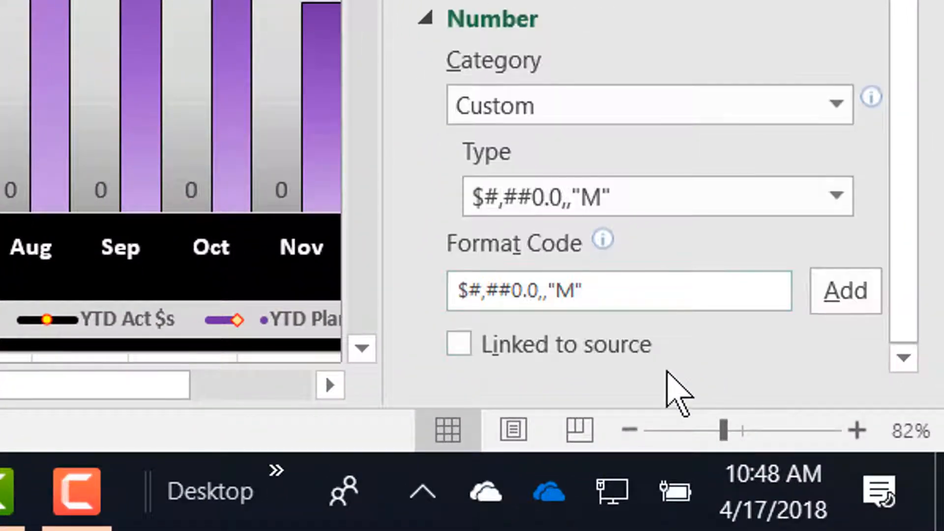
Add the format code $#,##0.0,,"M";-$#,##0.0,,"M";$0M to the Tot Yr data labels and close the formatting pane
left_click(646, 194)
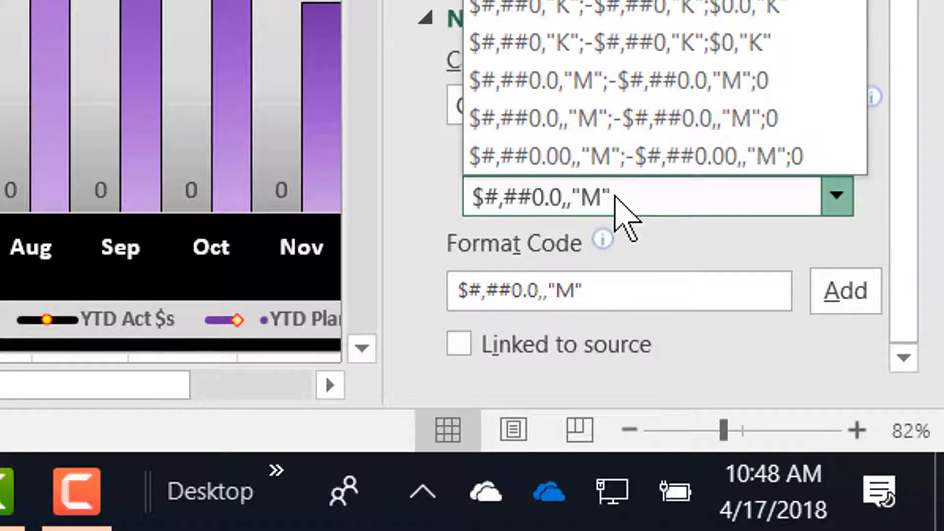
left_click(610, 197)
left_click(521, 284)
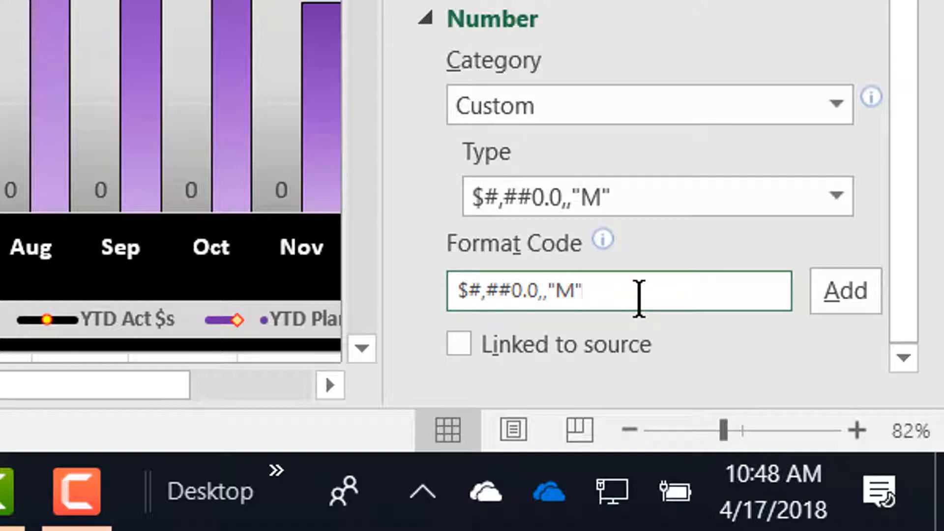
type(";-$#")
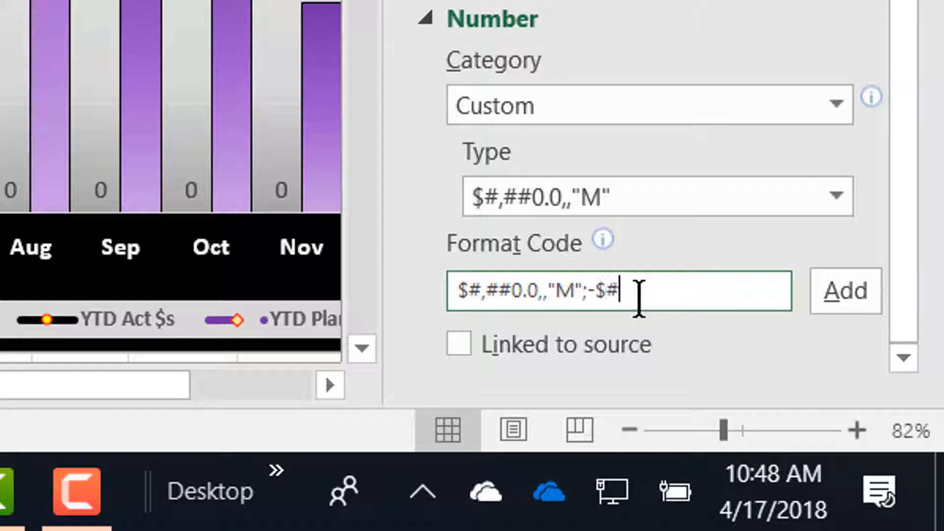
type(",##0.0")
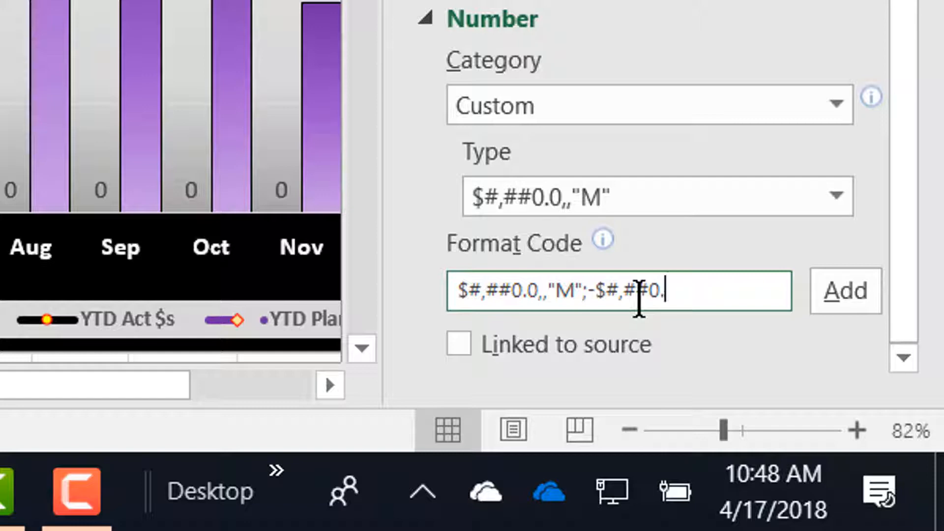
type(",,\"M\"")
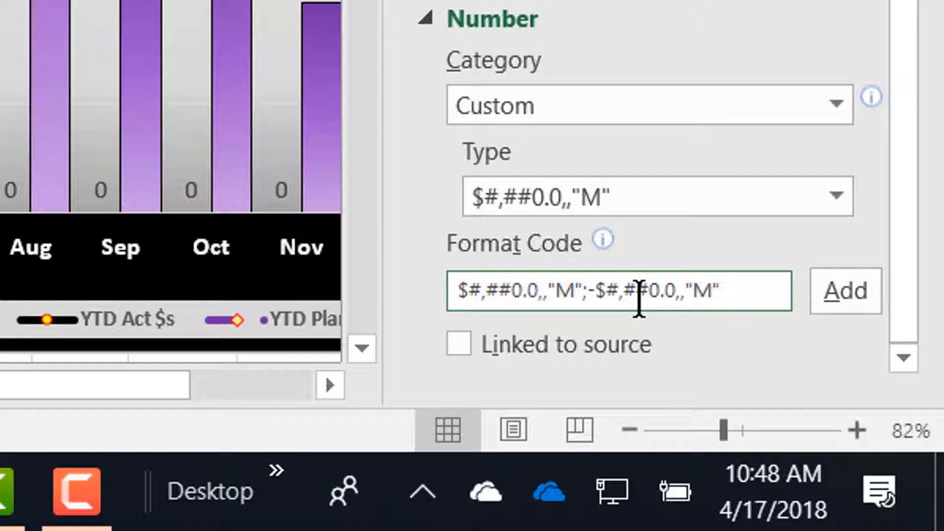
type(";$0M")
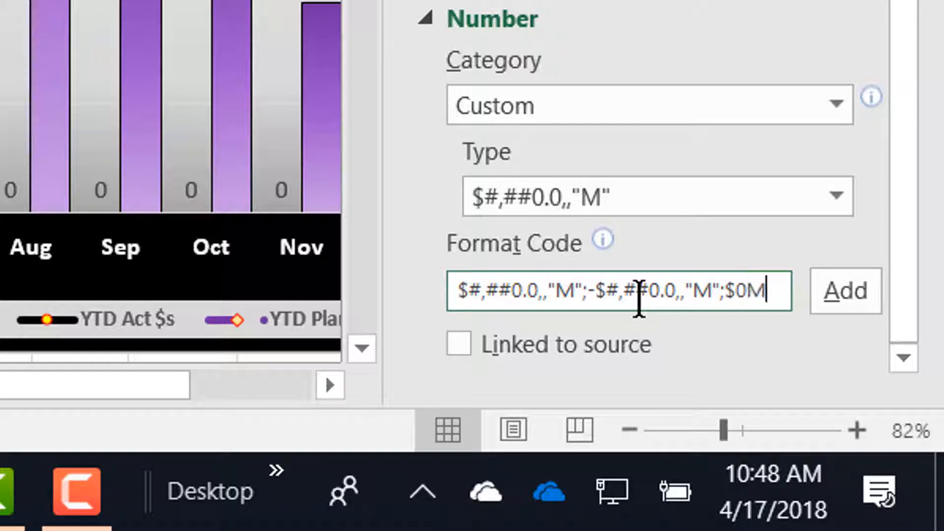
left_click(875, 302)
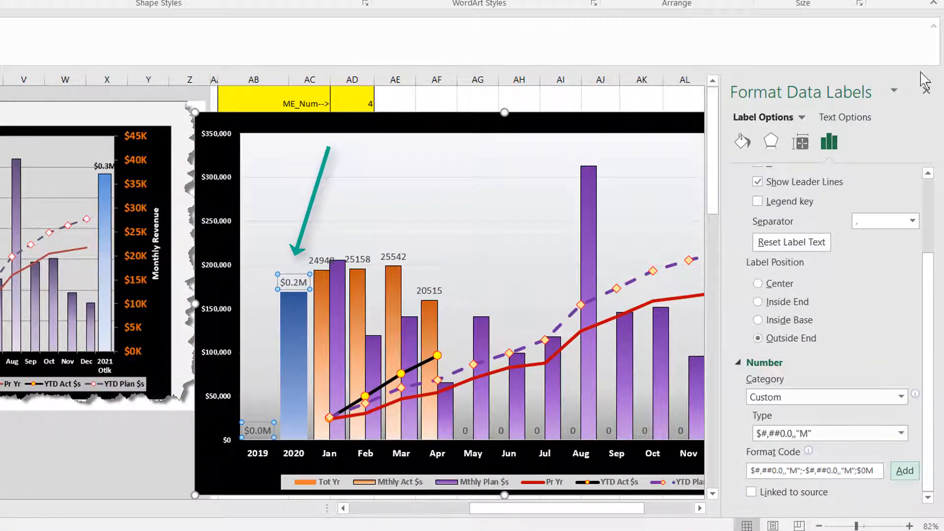
left_click(926, 91)
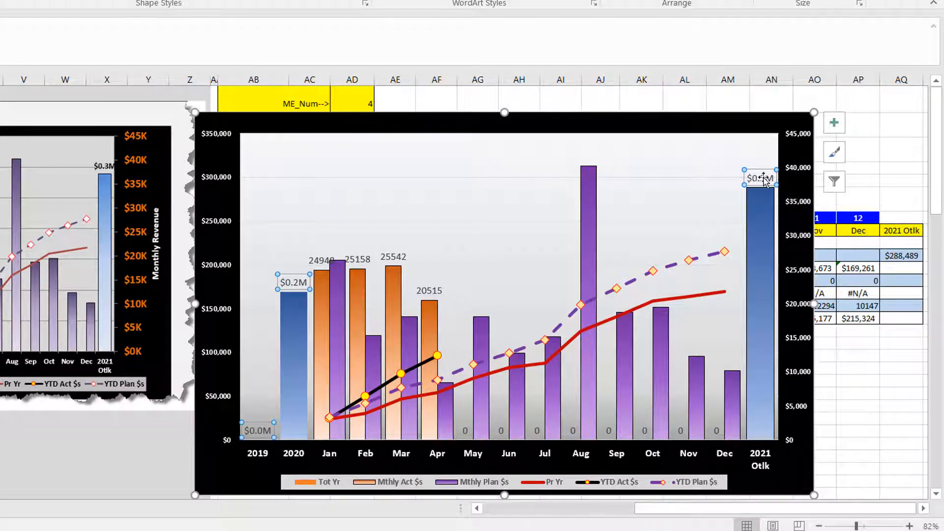
Set the number category of the primary vertical axis to Custom
left_click(219, 175)
right_click(220, 182)
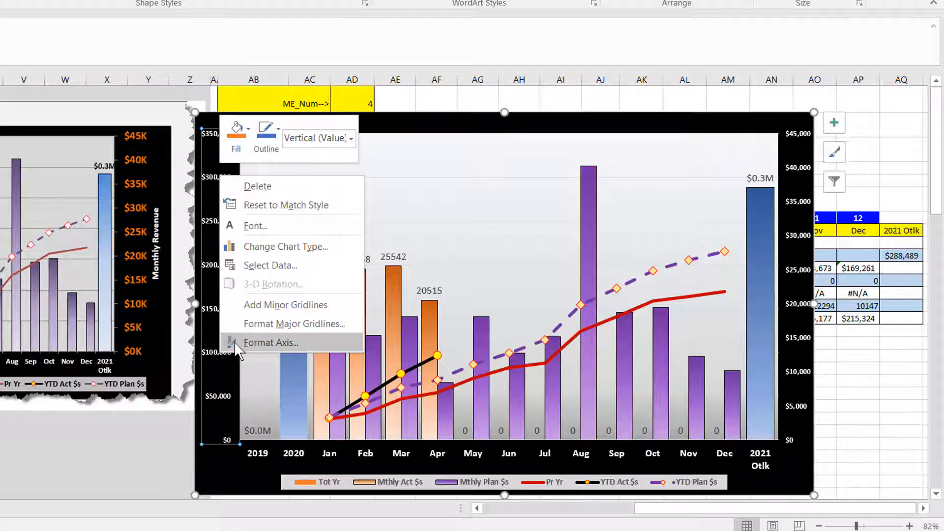
left_click(258, 343)
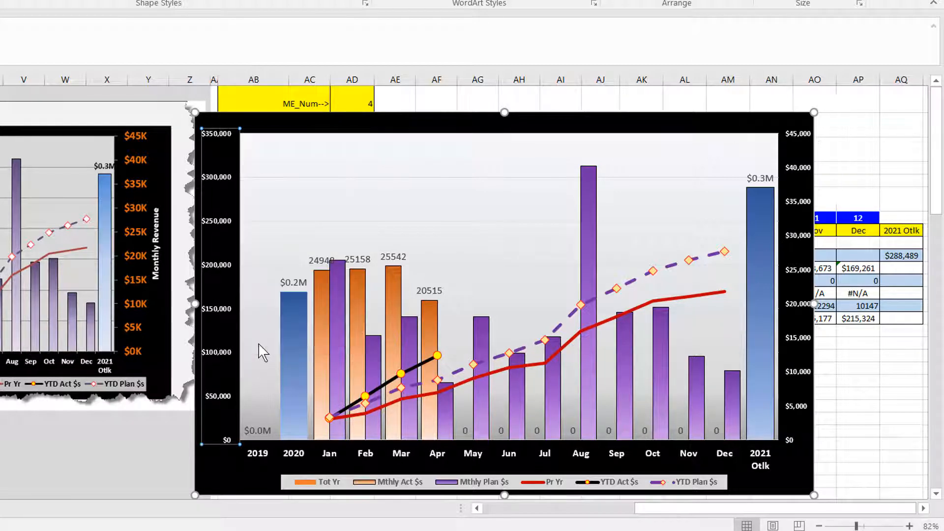
scroll(842, 475, "down", 1)
left_click(831, 142)
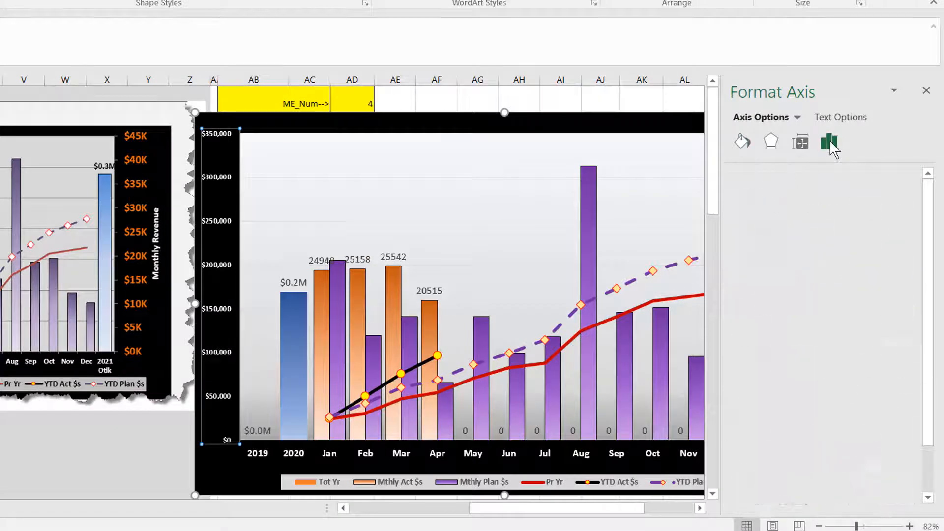
scroll(820, 384, "down", 1)
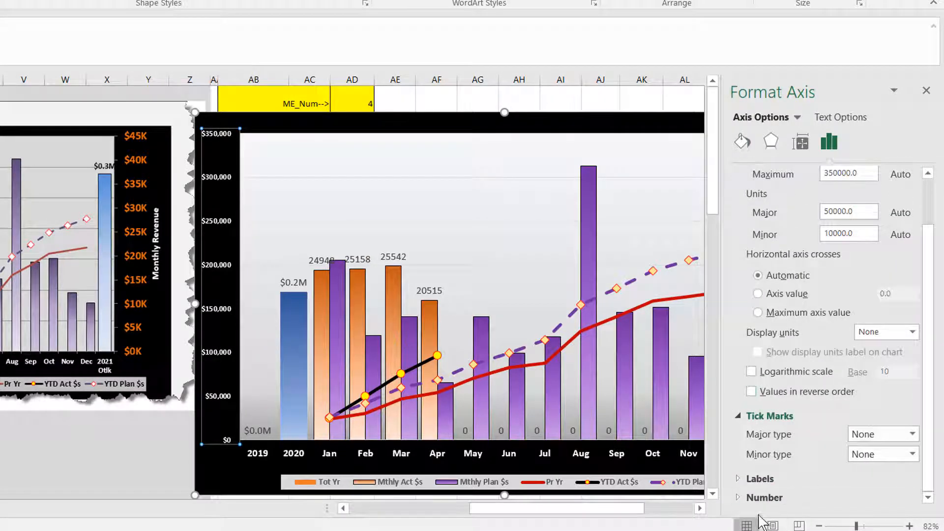
left_click(742, 497)
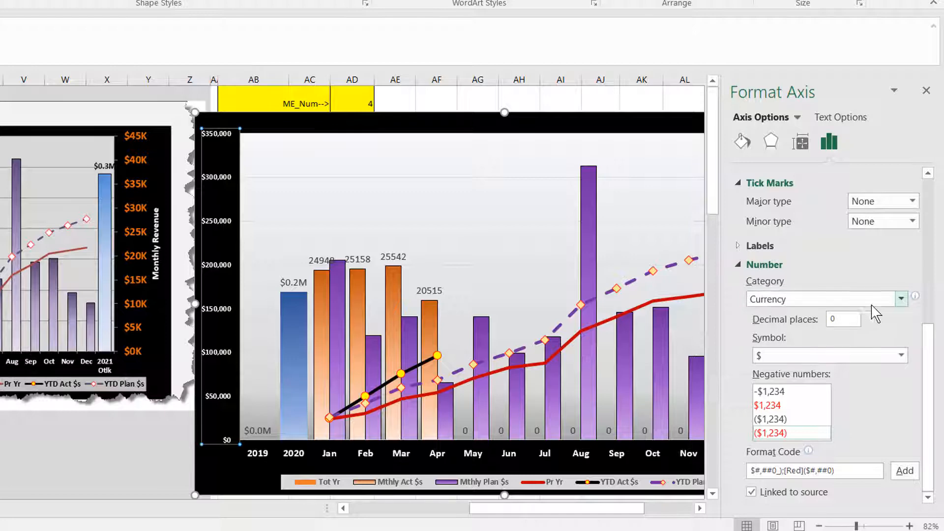
left_click(902, 299)
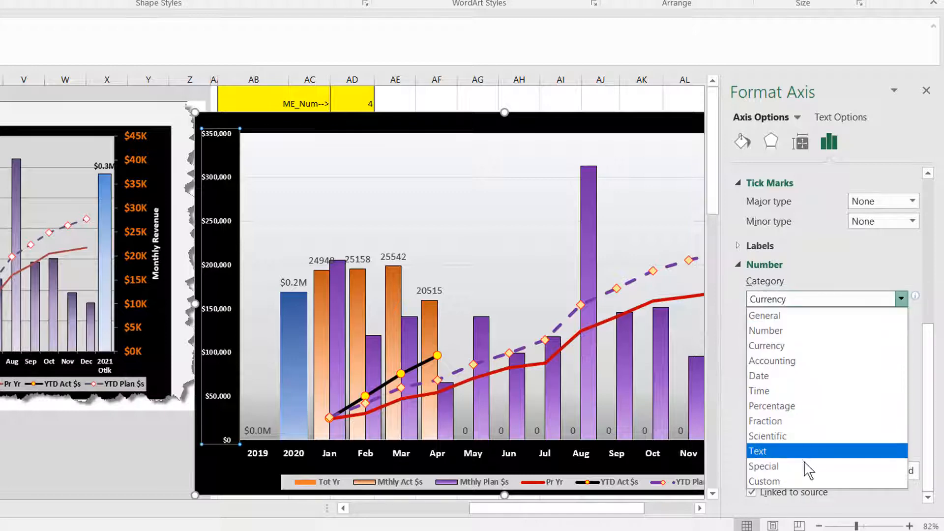
left_click(800, 476)
Set the primary vertical axis labels to font size 12
left_click(392, 256)
left_click(214, 177)
left_click(214, 176)
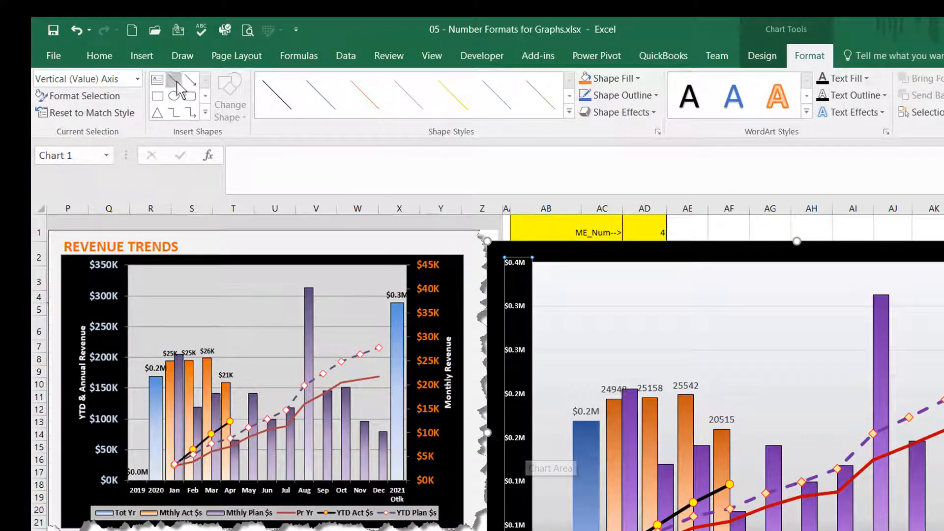
left_click(100, 58)
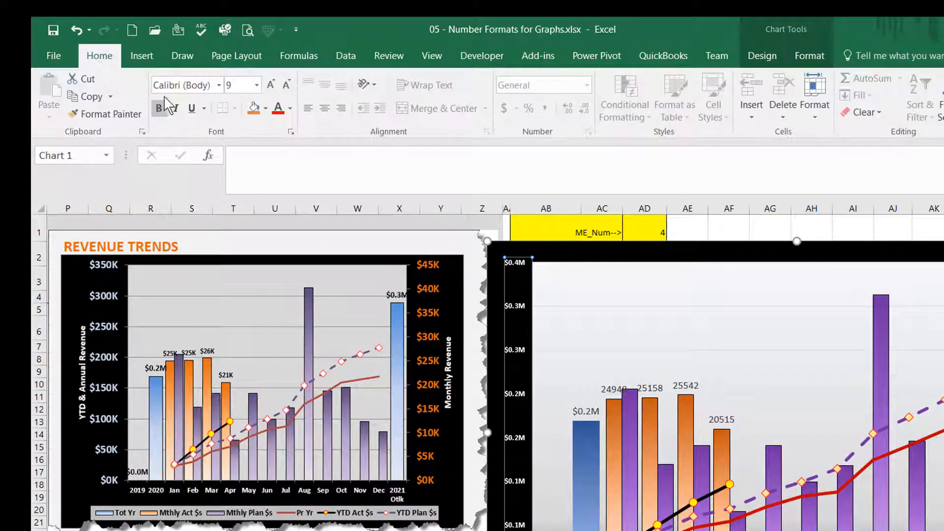
left_click(257, 85)
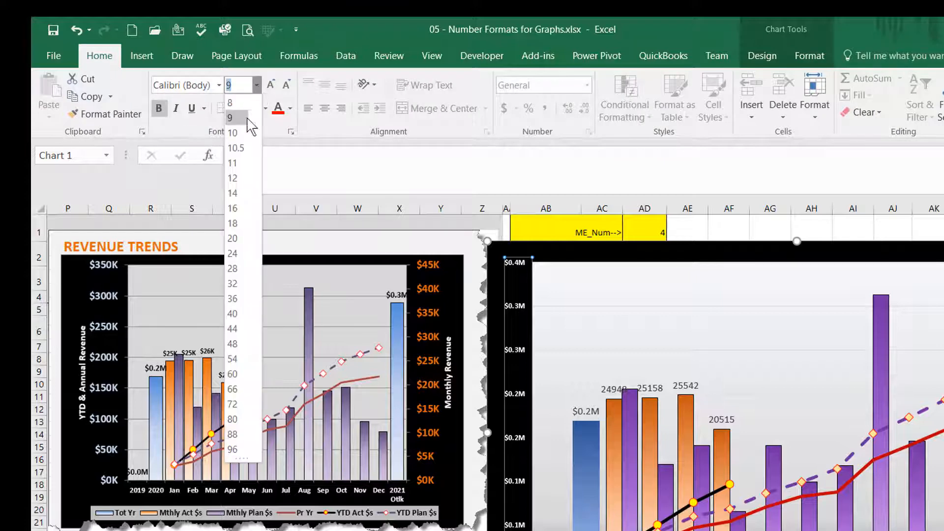
left_click(245, 181)
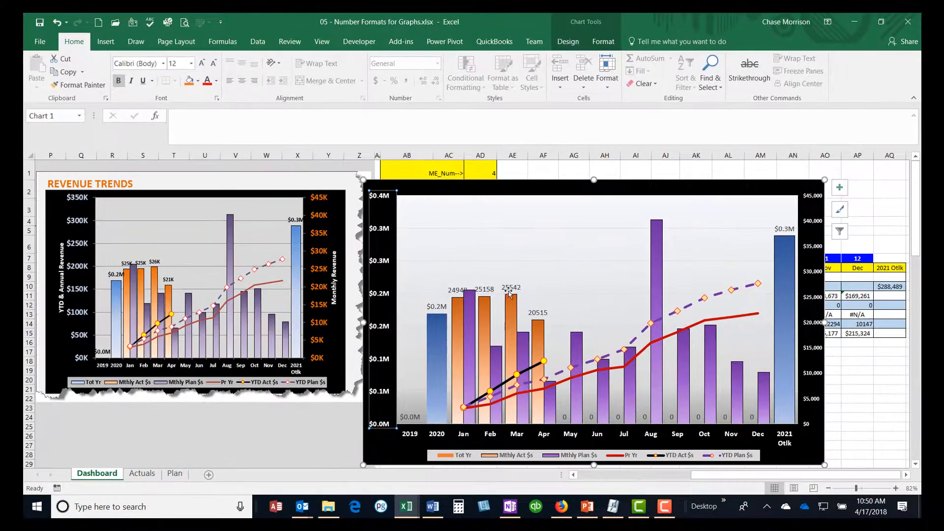
Add the custom format code $#,##0,"K";-$#,##0,"K";$0 to the Mthly Act $s data labels
left_click(509, 291)
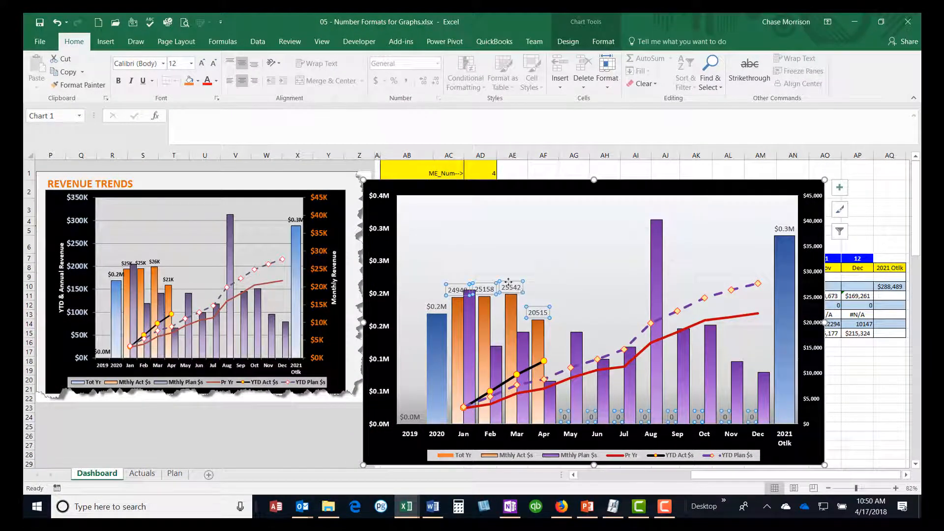
right_click(510, 285)
left_click(555, 406)
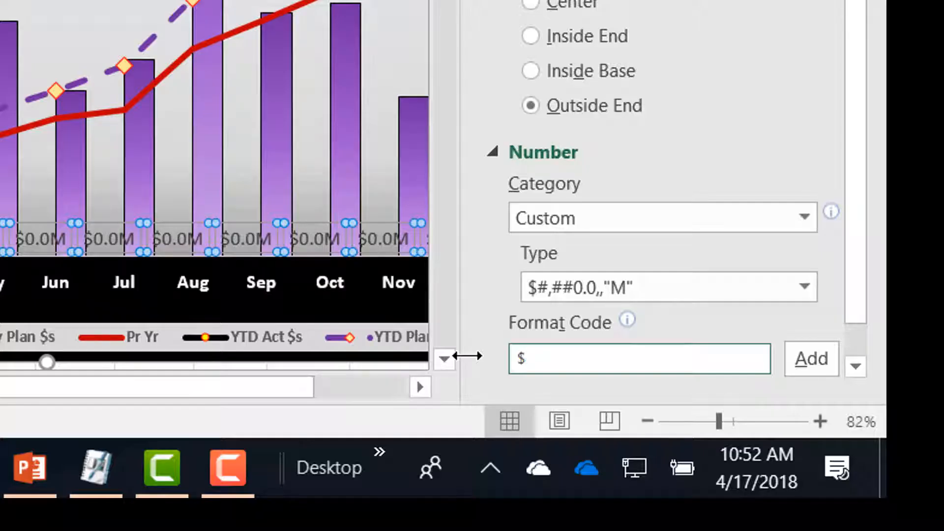
type("#,##")
type("0,\"K\";")
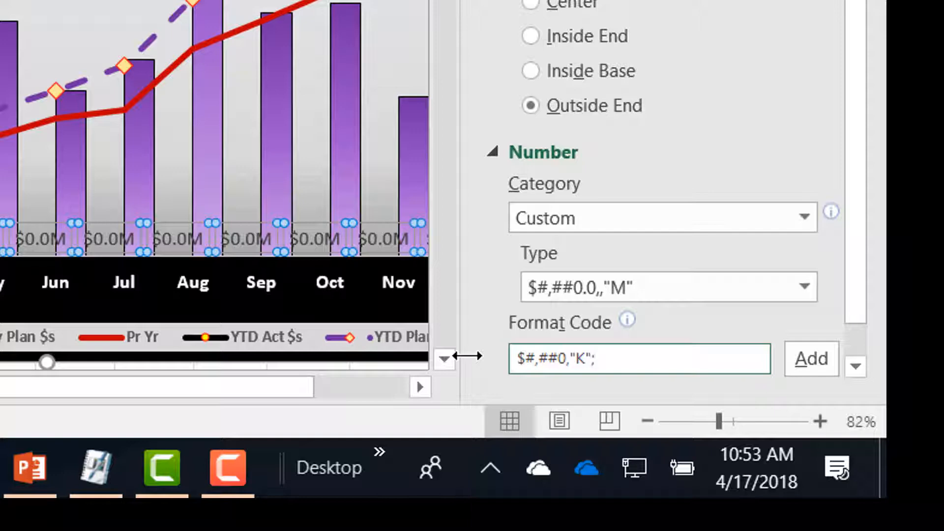
type("-")
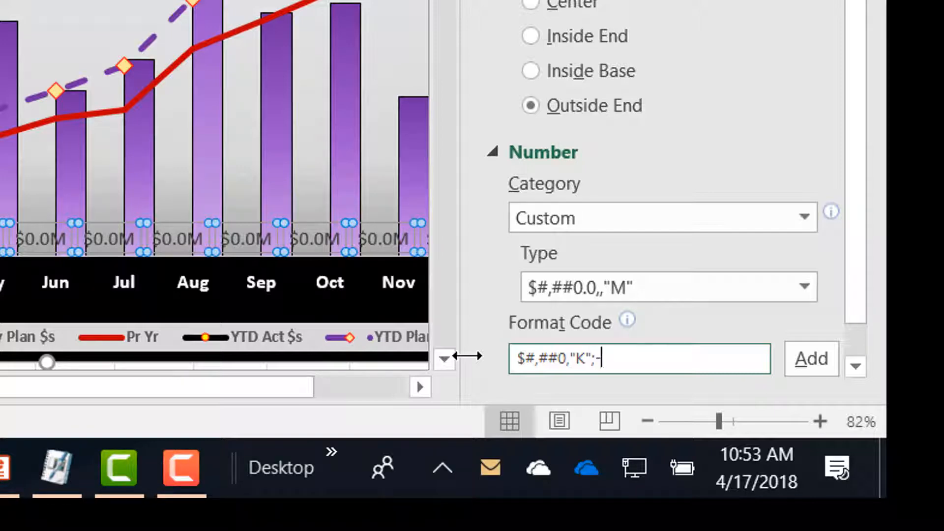
type("$#,##")
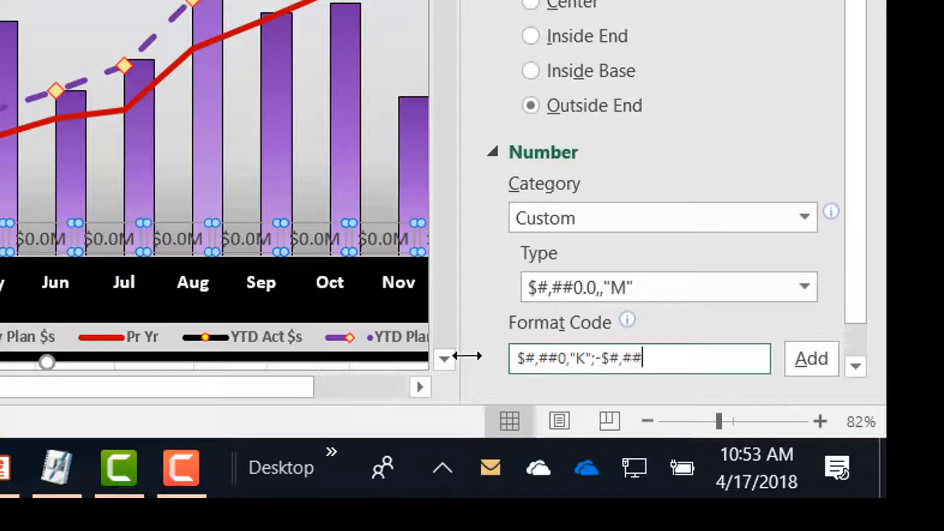
type("0,\"K\";$0")
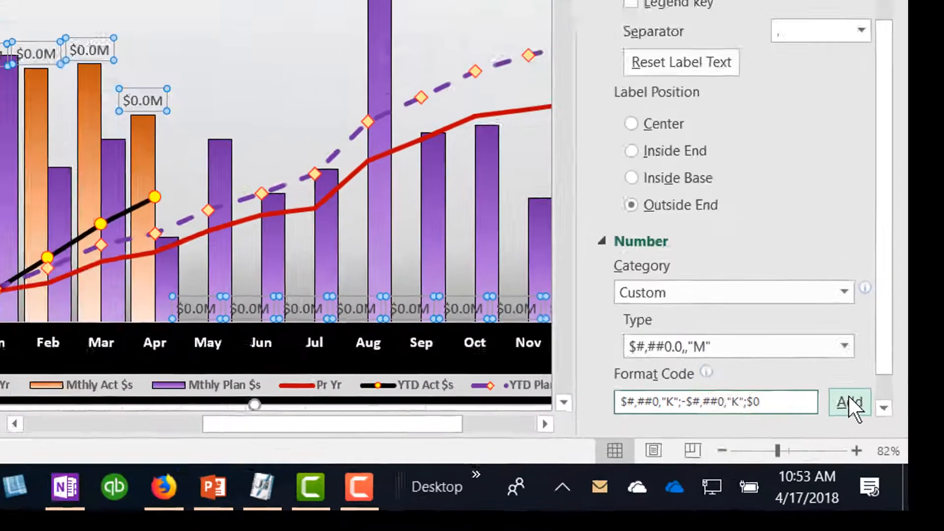
left_click(852, 404)
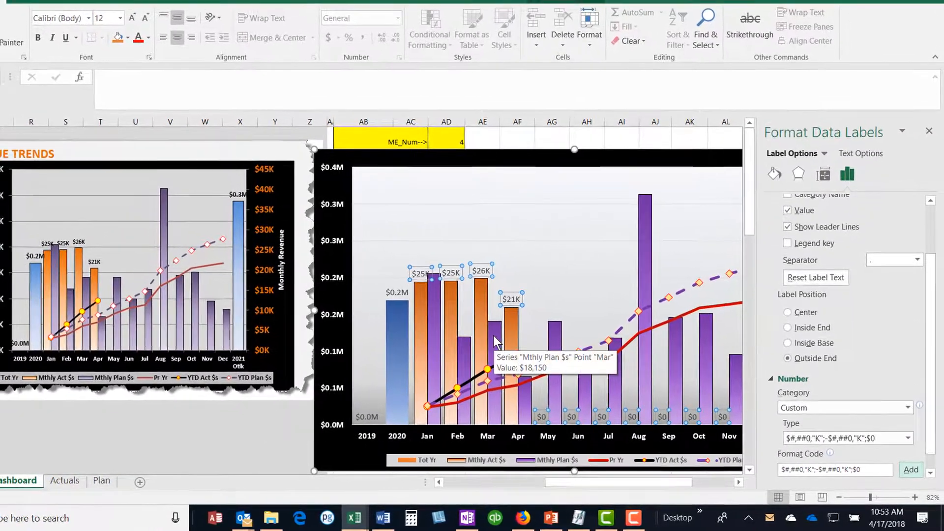
Add data labels at the Outside End position to the Mthly Plan $s columns
left_click(491, 334)
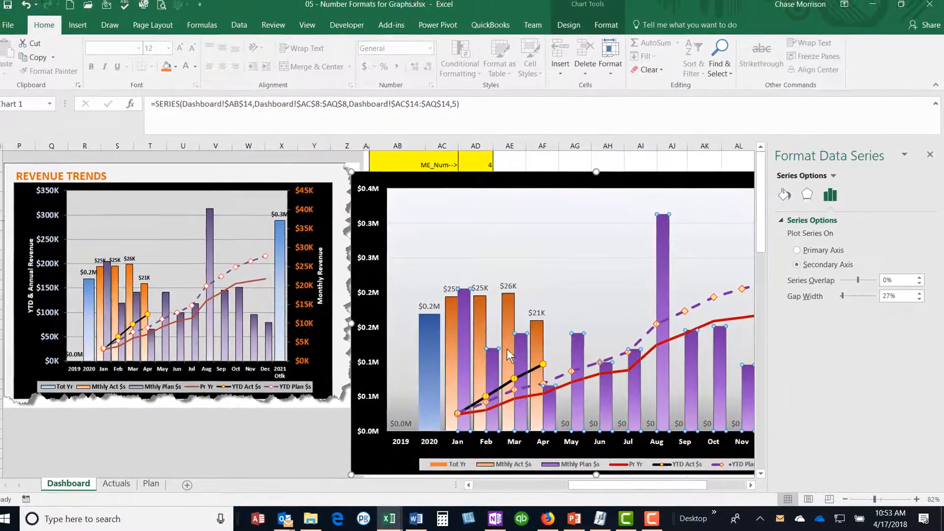
mouse_move(660, 227)
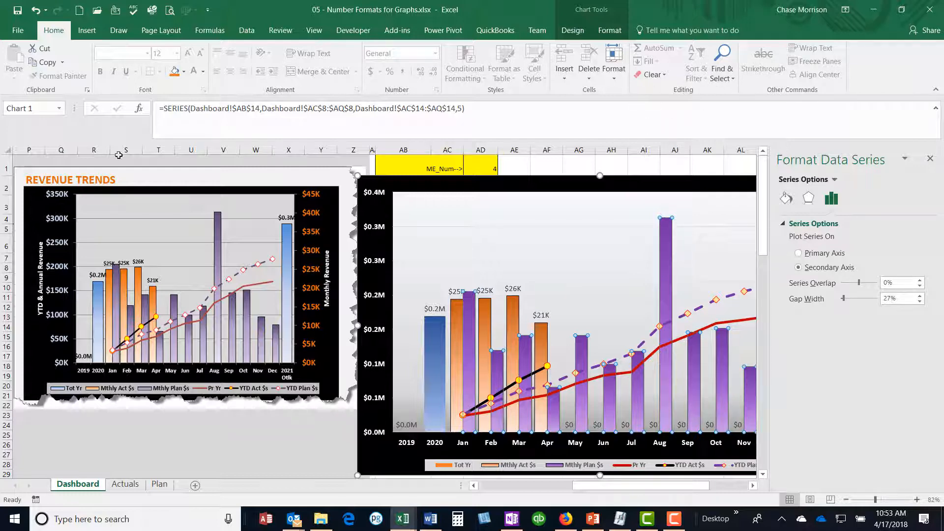
left_click(574, 31)
left_click(20, 69)
mouse_move(33, 109)
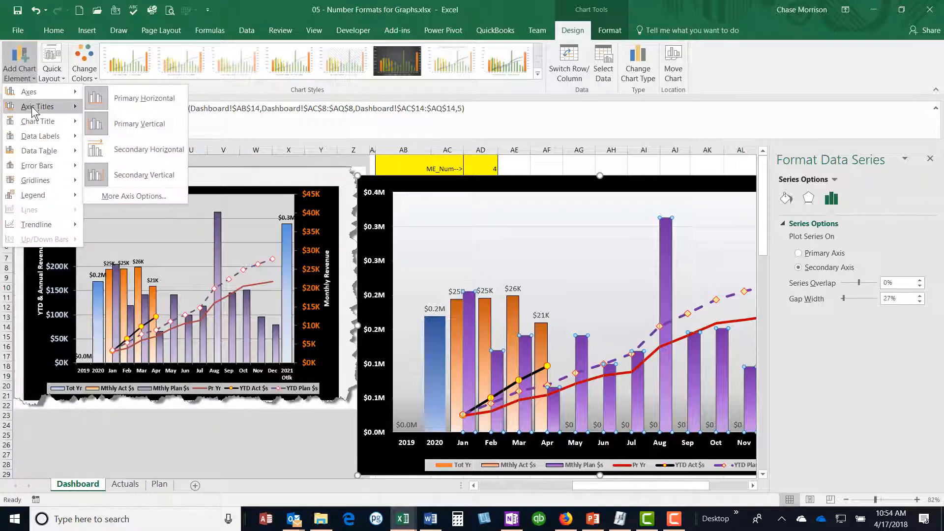
mouse_move(52, 138)
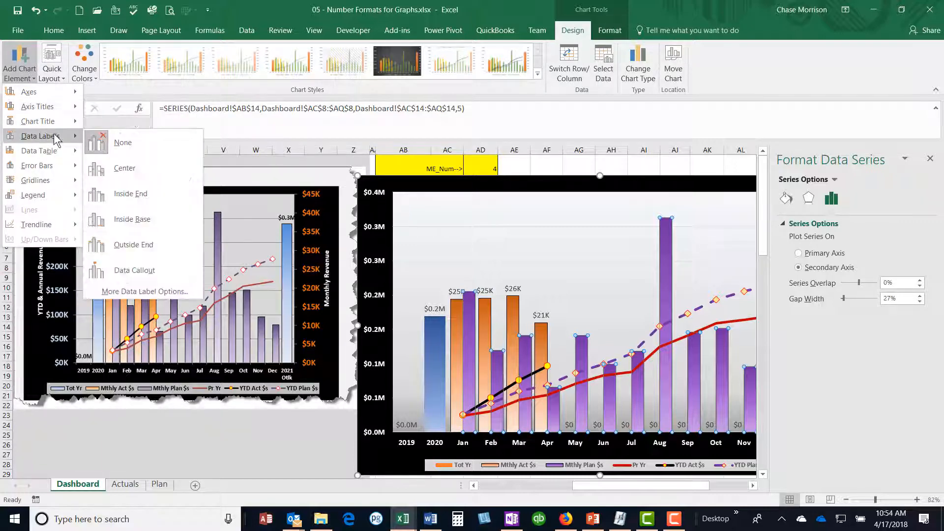
left_click(121, 252)
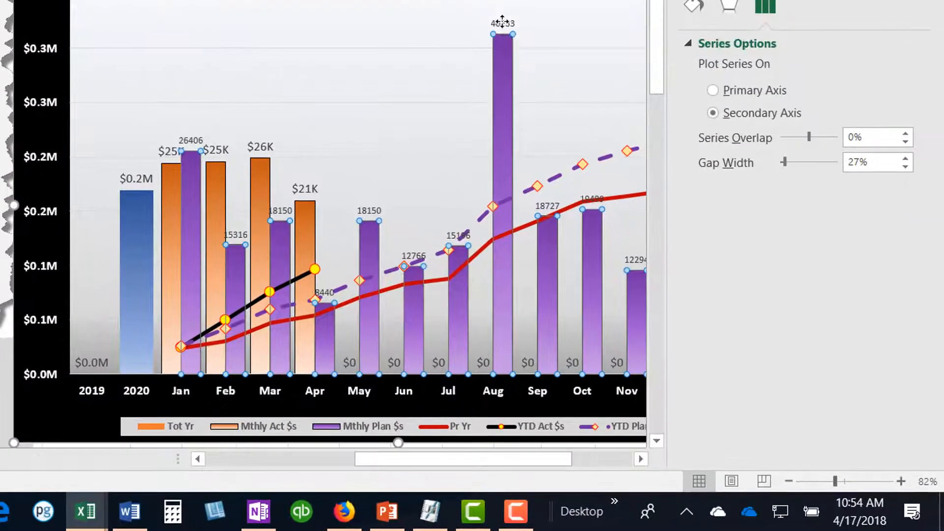
Apply the existing custom format $#,##0,"K";-$#,##0,"K";$0 to the Mthly Plan $s data labels
left_click(502, 21)
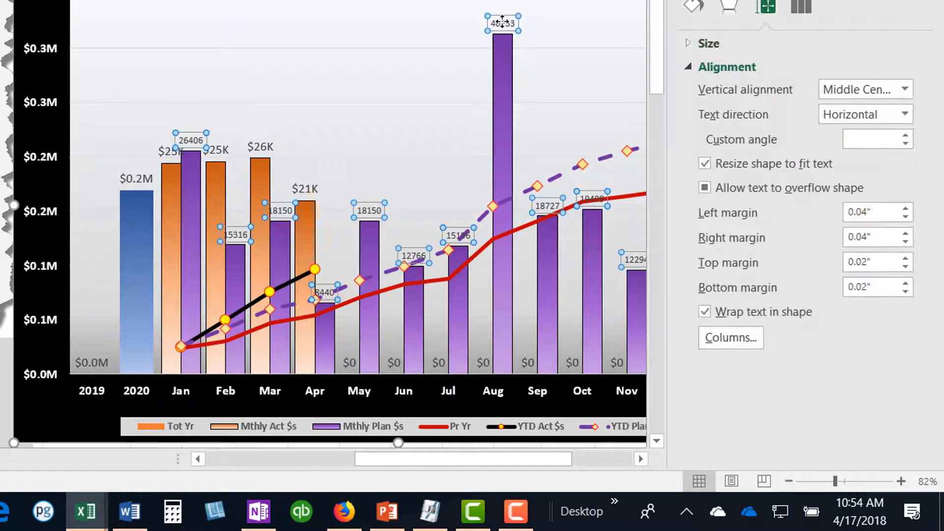
left_click(800, 7)
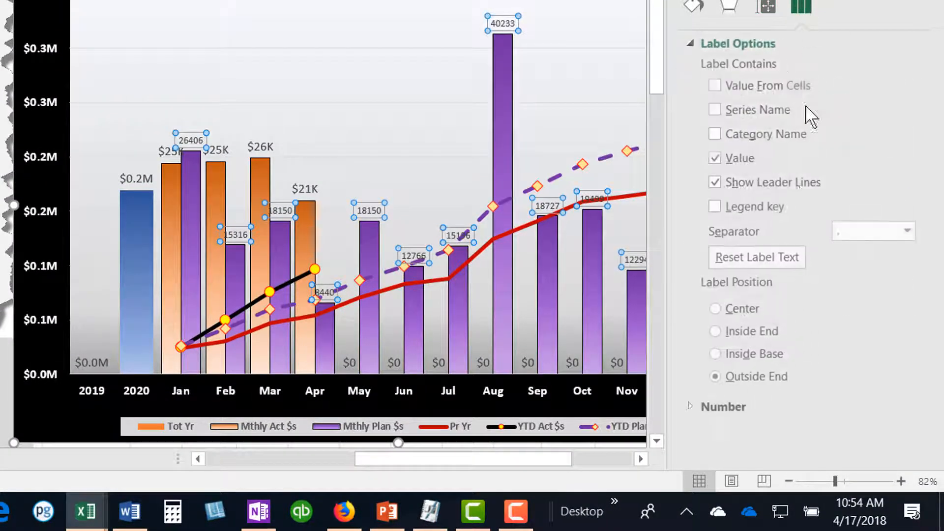
left_click(686, 406)
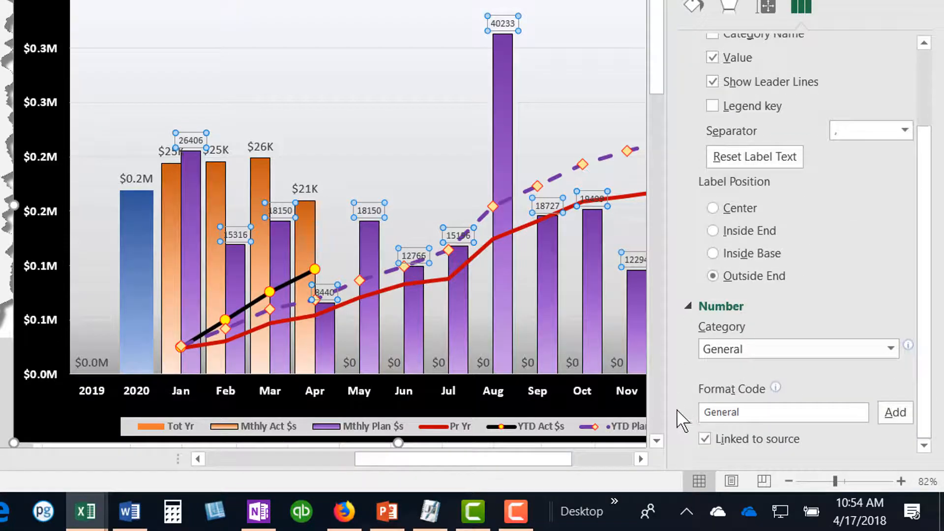
left_click(889, 348)
left_click(793, 328)
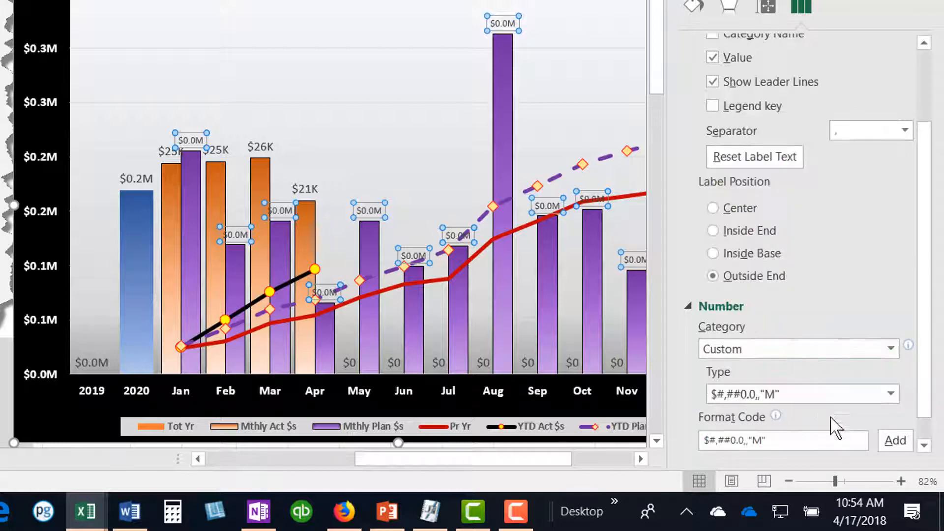
left_click(890, 393)
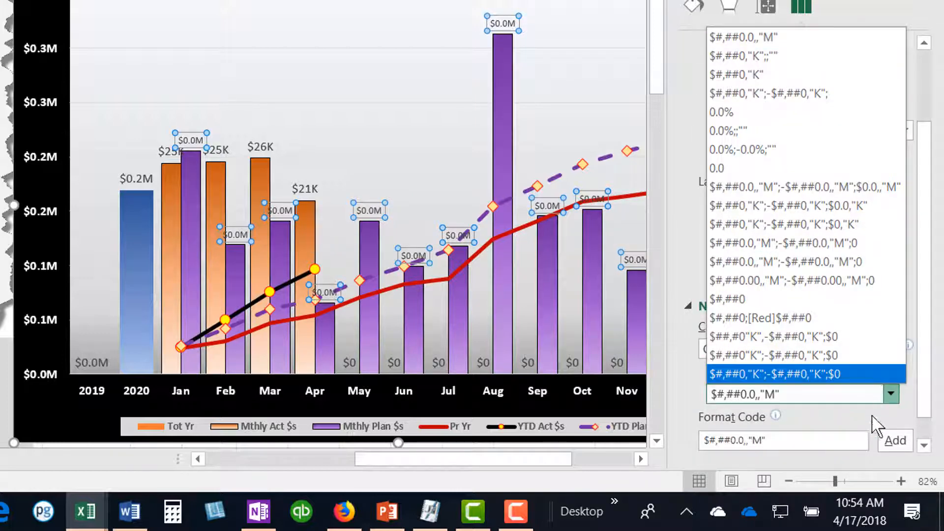
left_click(730, 375)
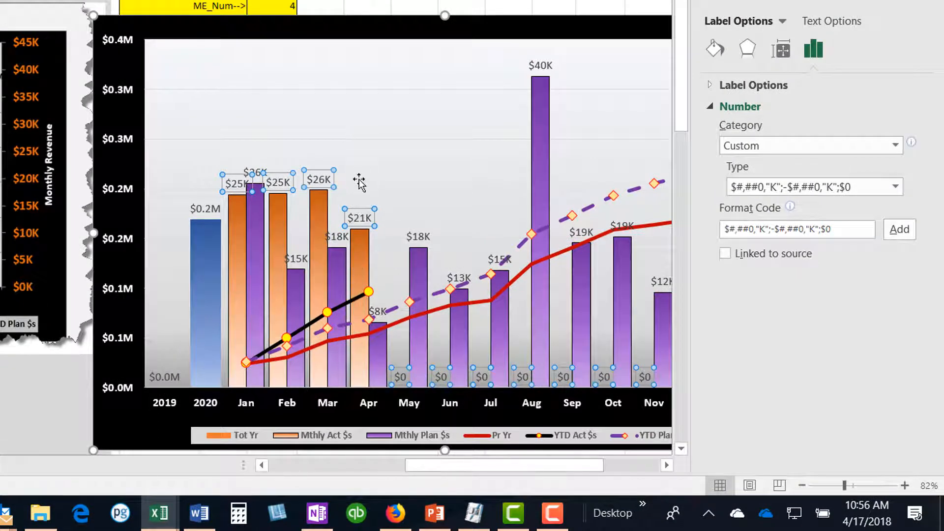
Hide the zeros in the Mthly Act $s data labels by adding the format code $#,##0,"K";-$#,##0,"K"; with an empty zero section
mouse_move(363, 252)
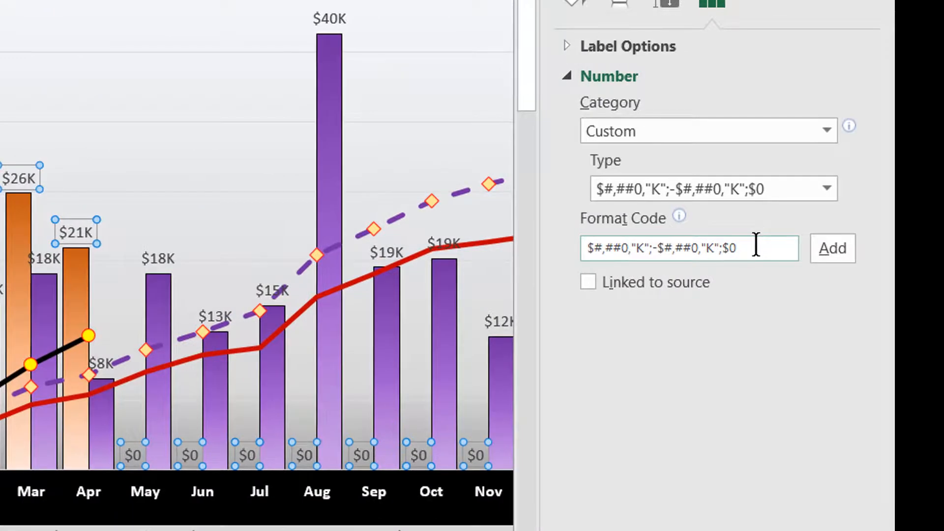
left_click(821, 232)
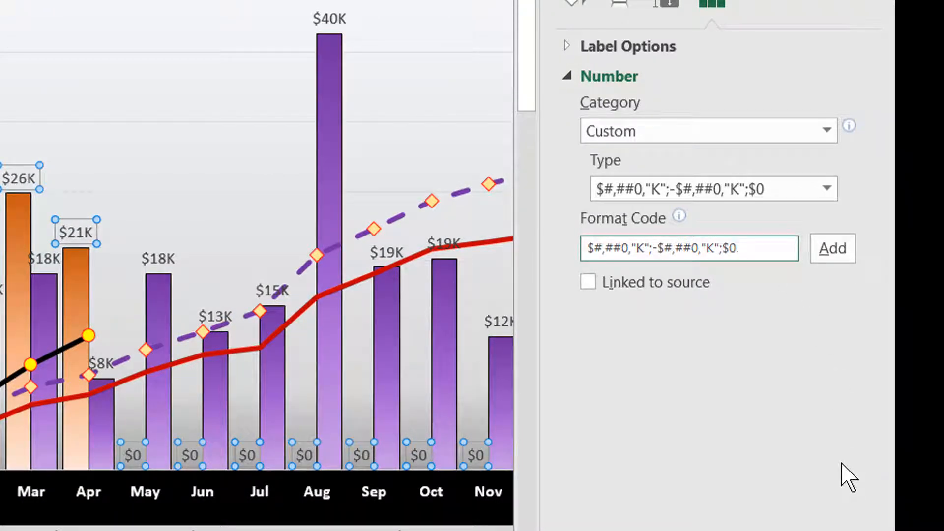
key("BackSpace")
key("BackSpace")
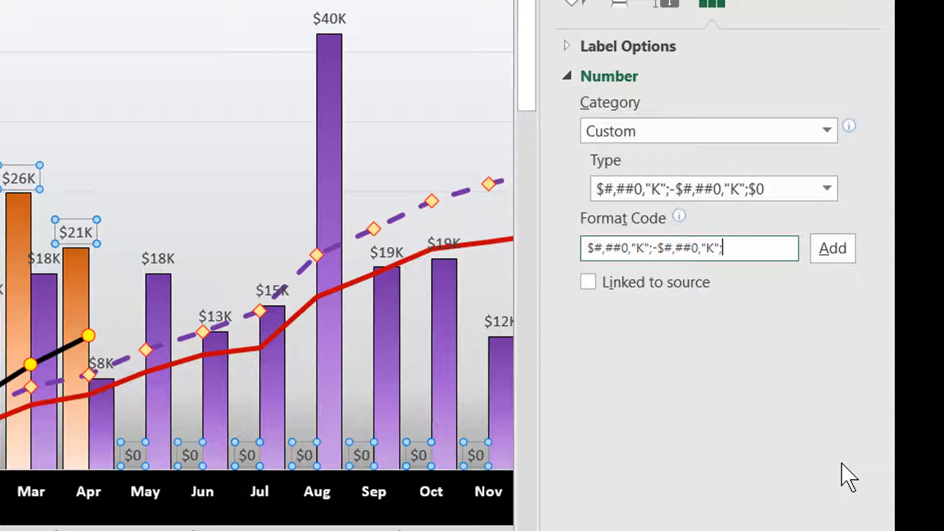
key("BackSpace")
type(";")
left_click(824, 246)
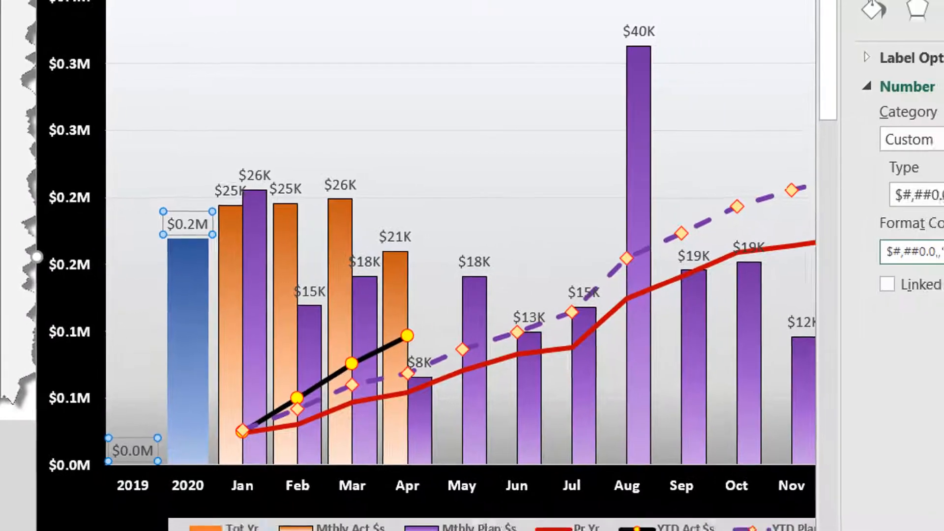
Add the format code $#,##0.0,,"M";-$#,##0.0,,"M"; to the Tot Yr data labels and close the formatting pane
type(";-$#,##0.0,,\"M\"")
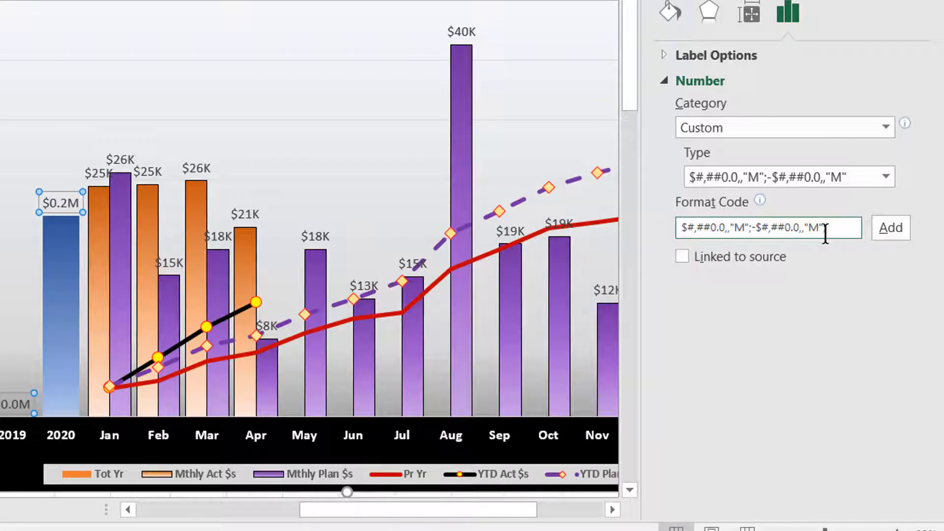
left_click(898, 228)
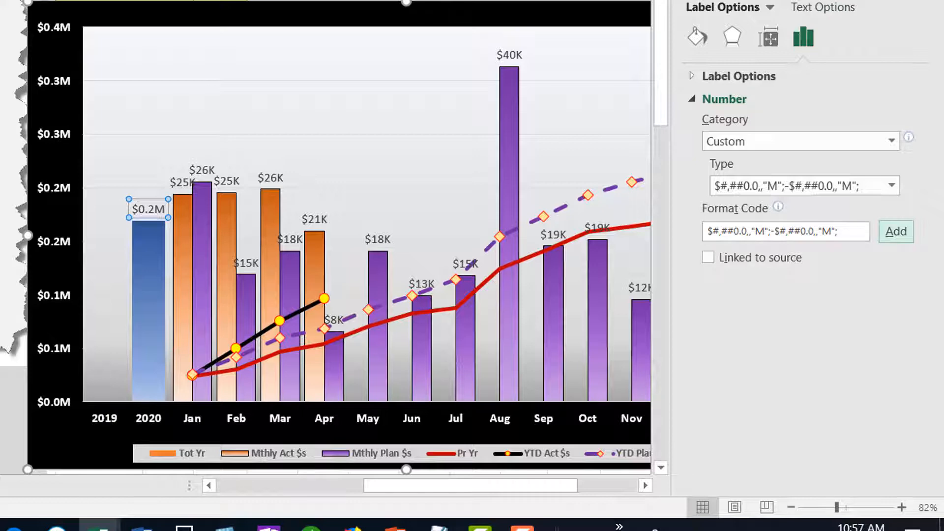
left_click(926, 1)
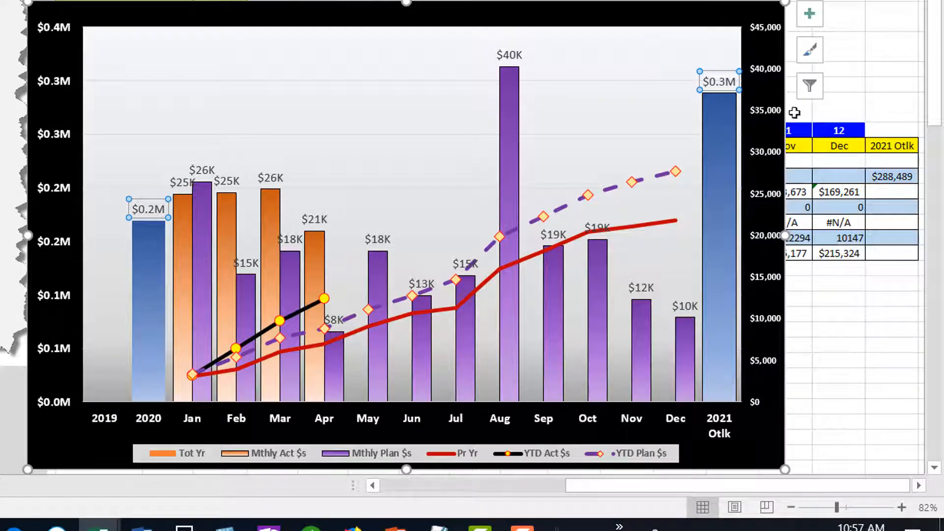
Apply the existing custom format $#,##0,"K";-$#,##0,"K";$0 to the secondary vertical axis and close the formatting pane
left_click(765, 64)
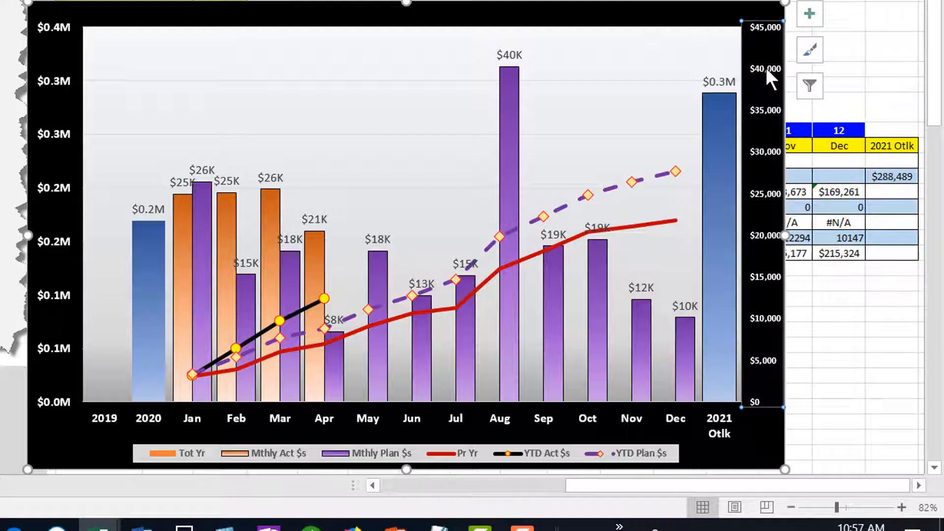
right_click(766, 67)
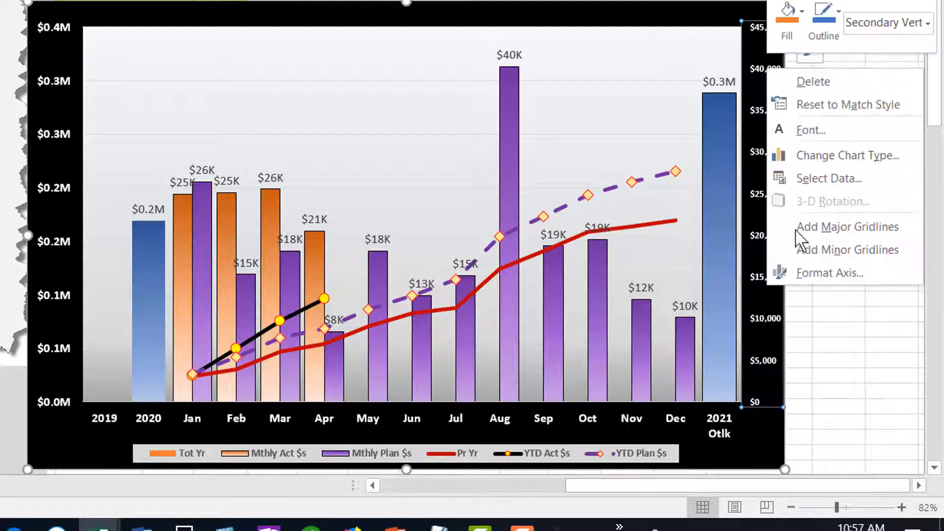
left_click(807, 291)
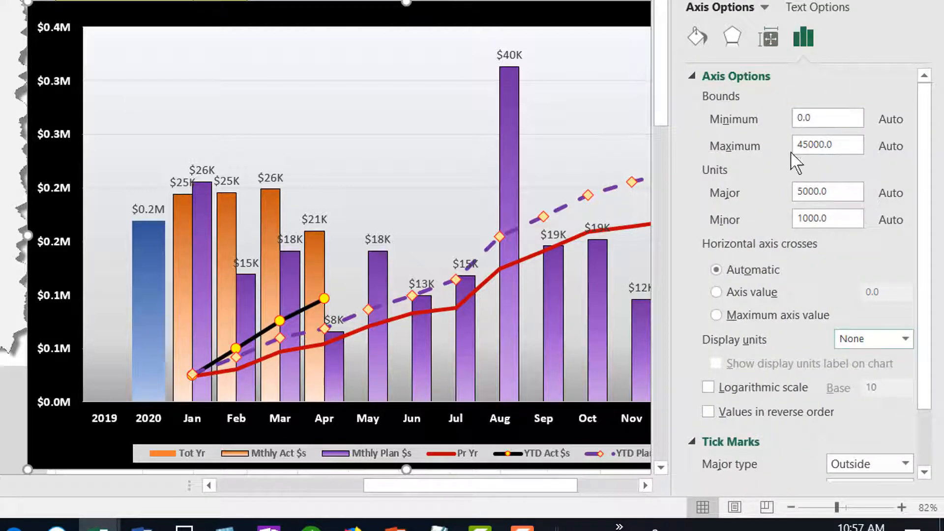
scroll(777, 204, "down", 3)
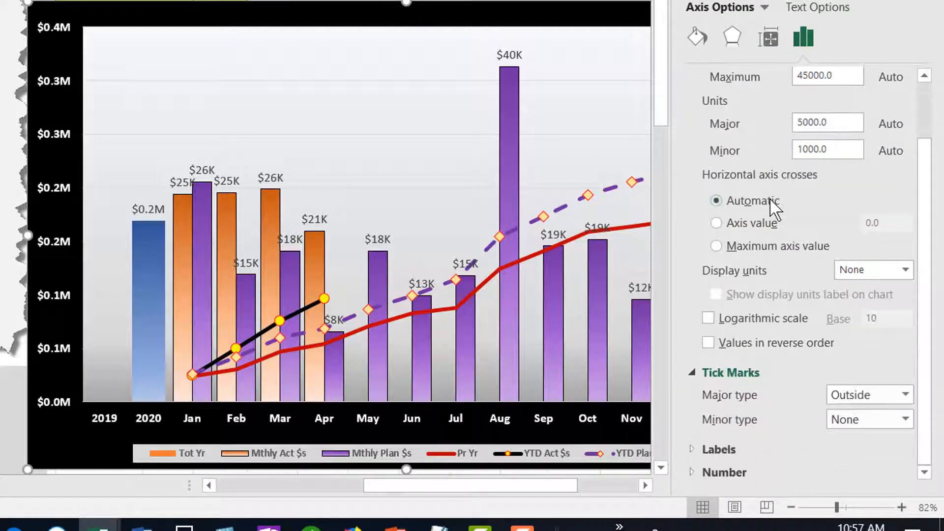
left_click(704, 473)
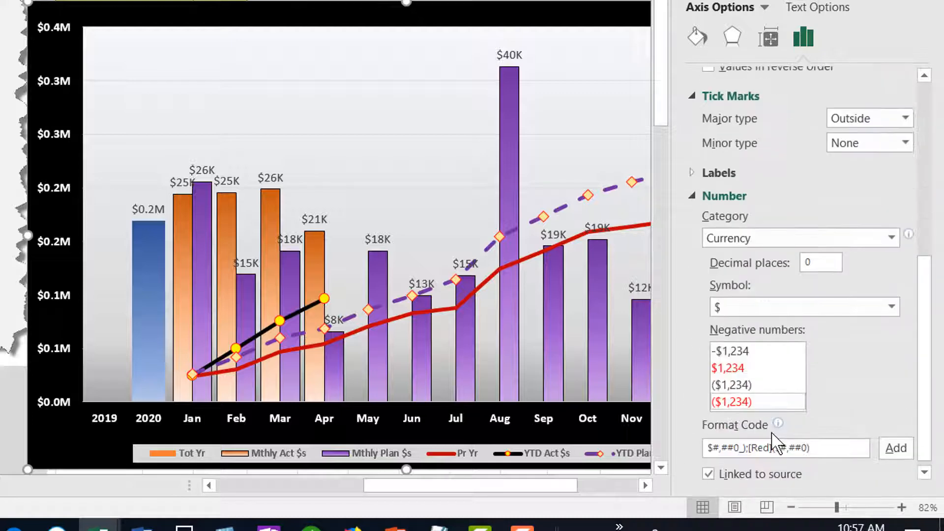
left_click(891, 229)
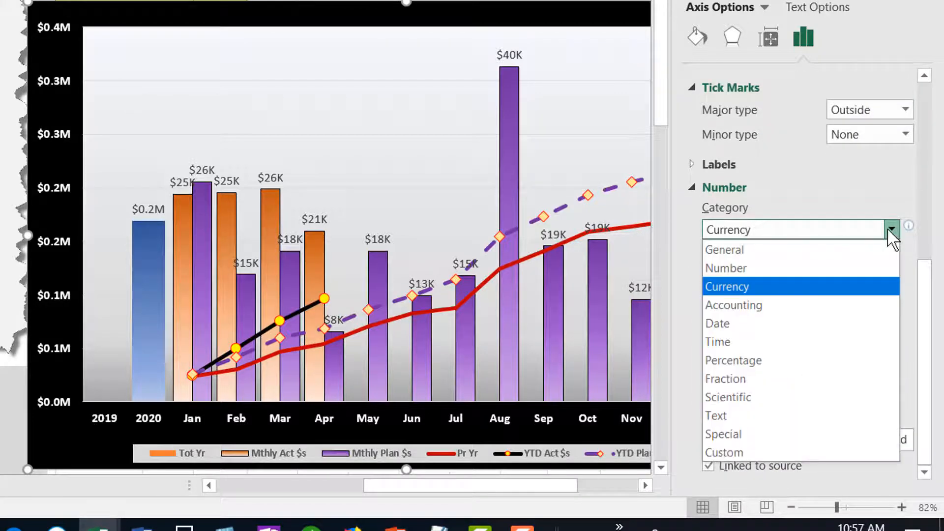
left_click(779, 453)
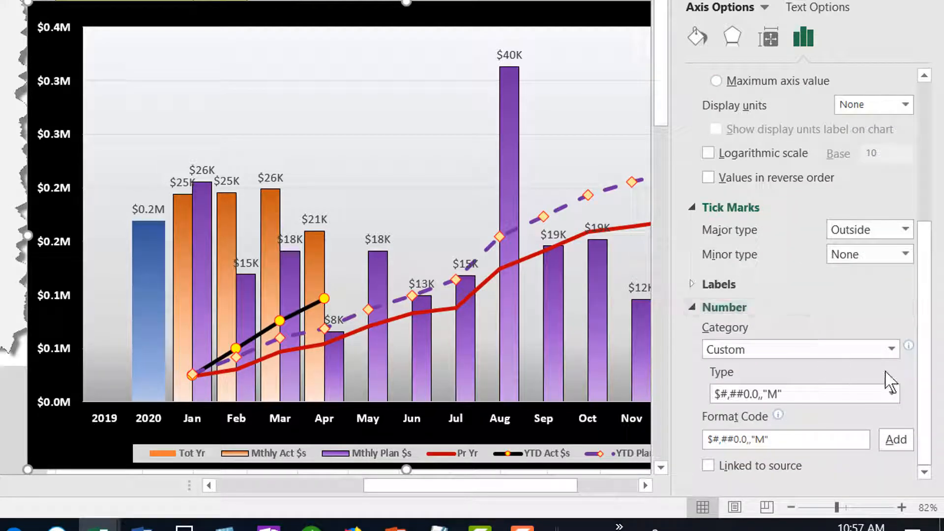
left_click(892, 394)
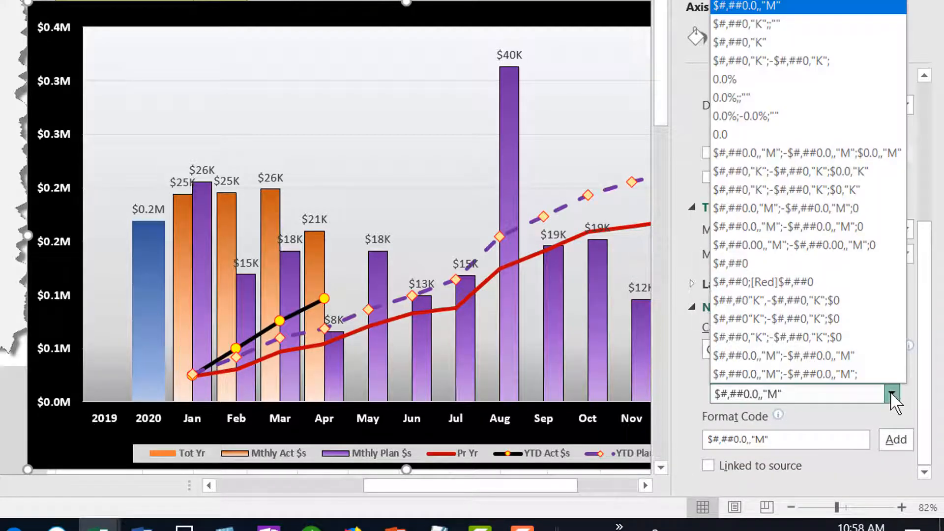
left_click(866, 338)
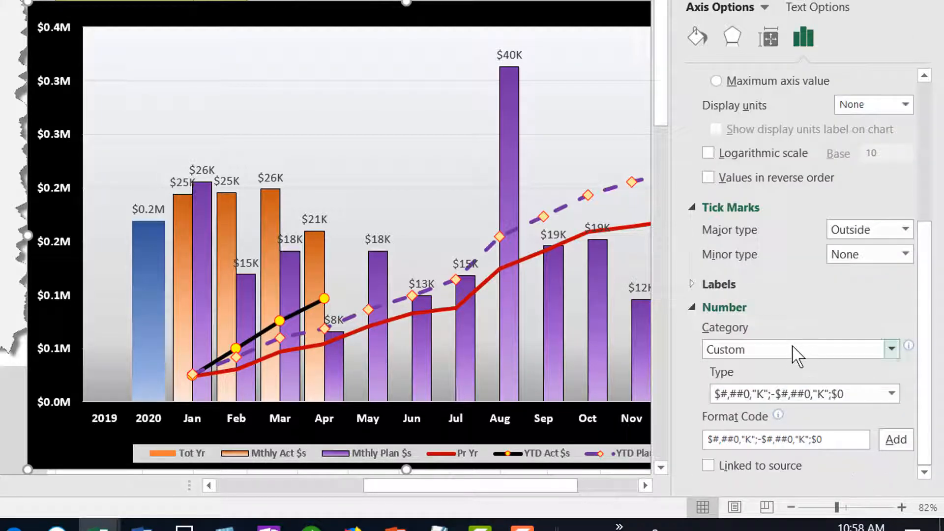
left_click(403, 89)
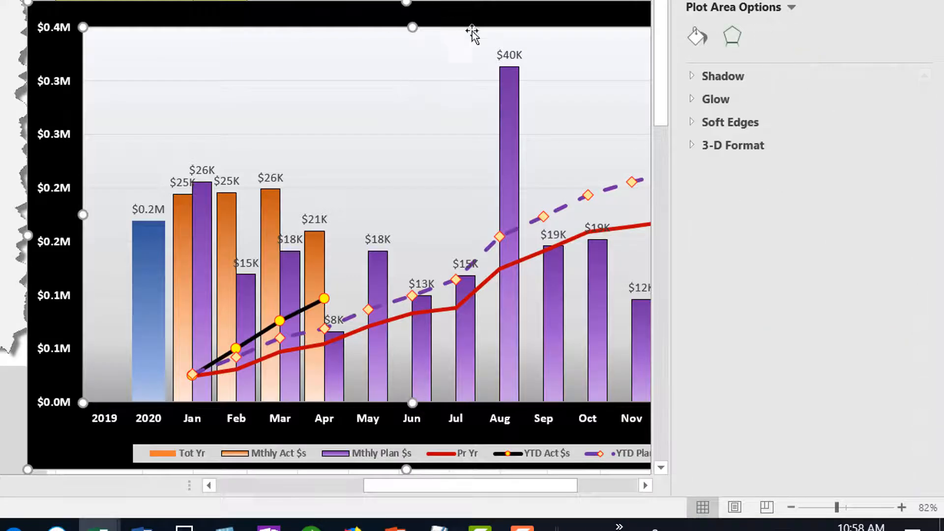
left_click(484, 16)
left_click(931, 1)
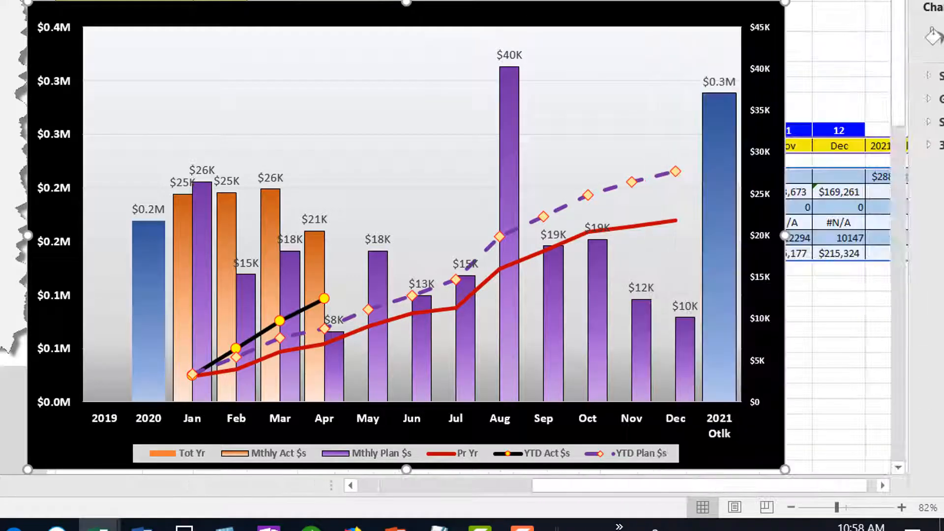
Set the secondary vertical axis labels to font size 12, matching the primary vertical axis
left_click(759, 27)
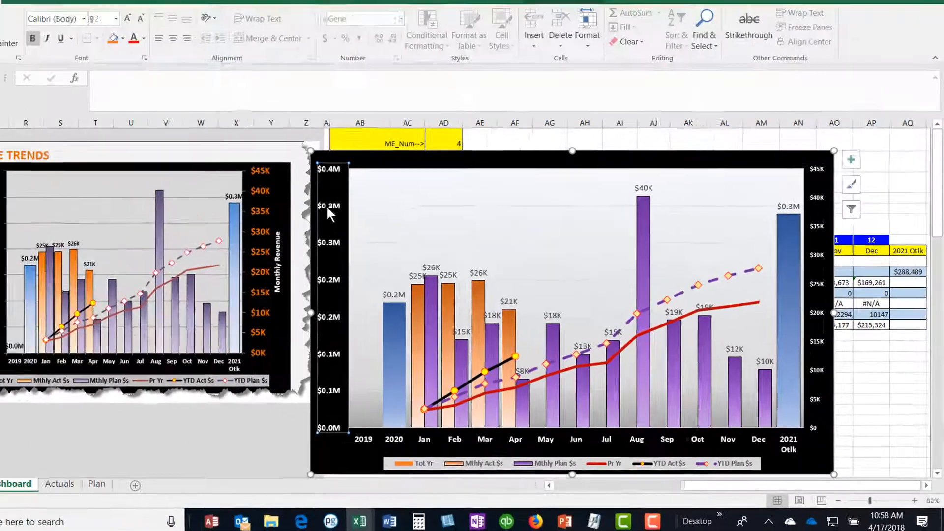
left_click(57, 94)
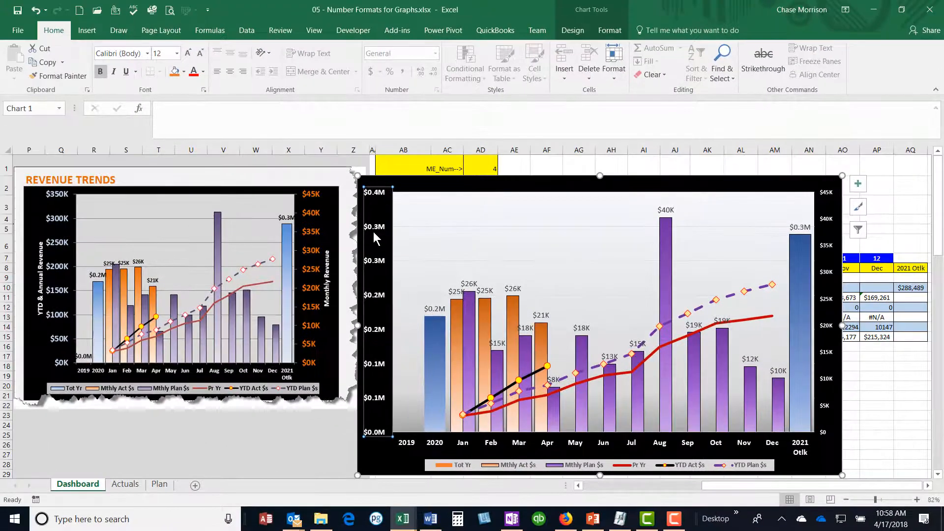
left_click(824, 217)
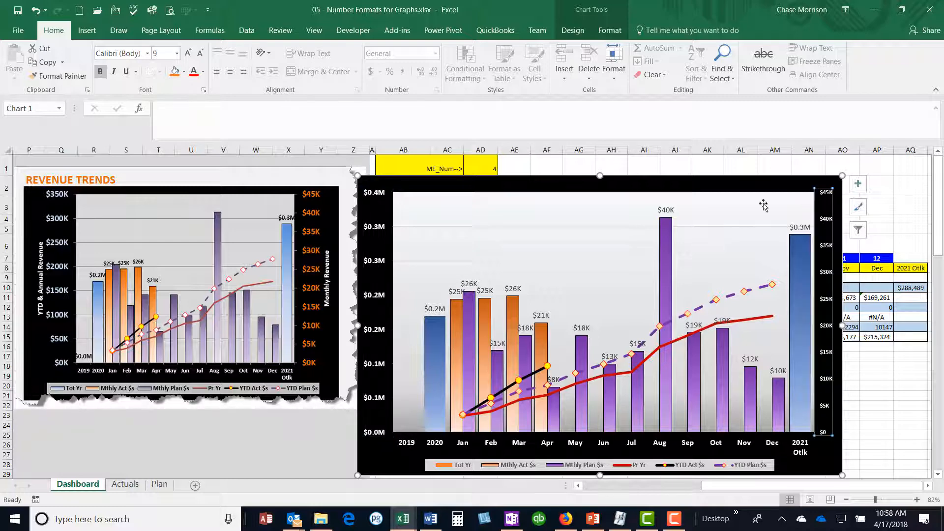
left_click(177, 54)
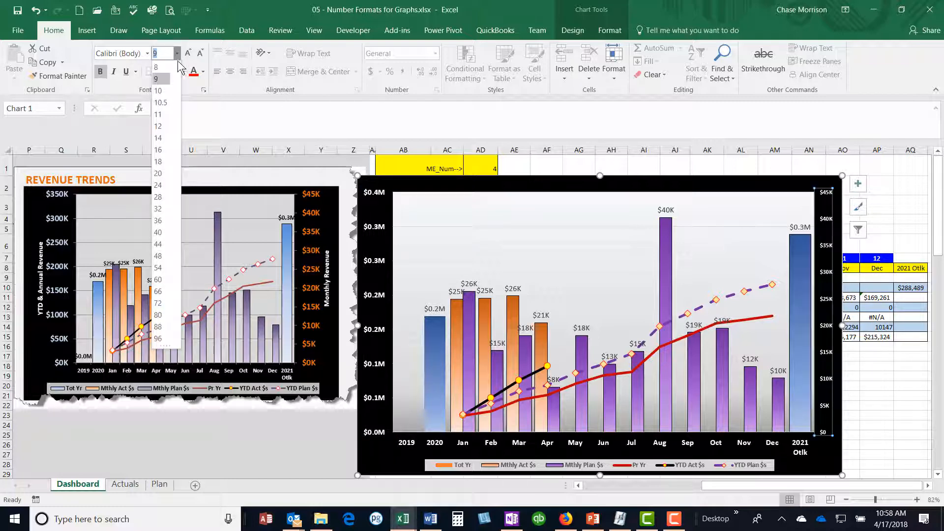
left_click(159, 126)
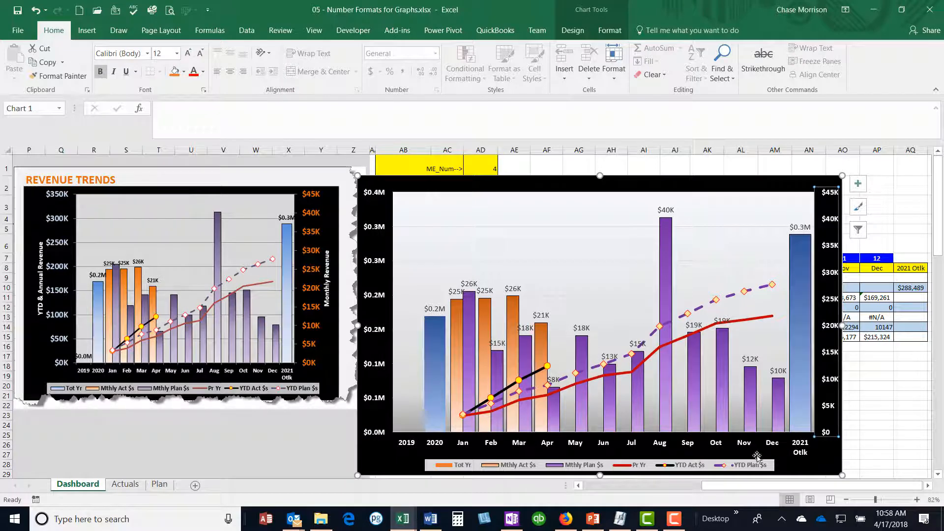
left_click(822, 457)
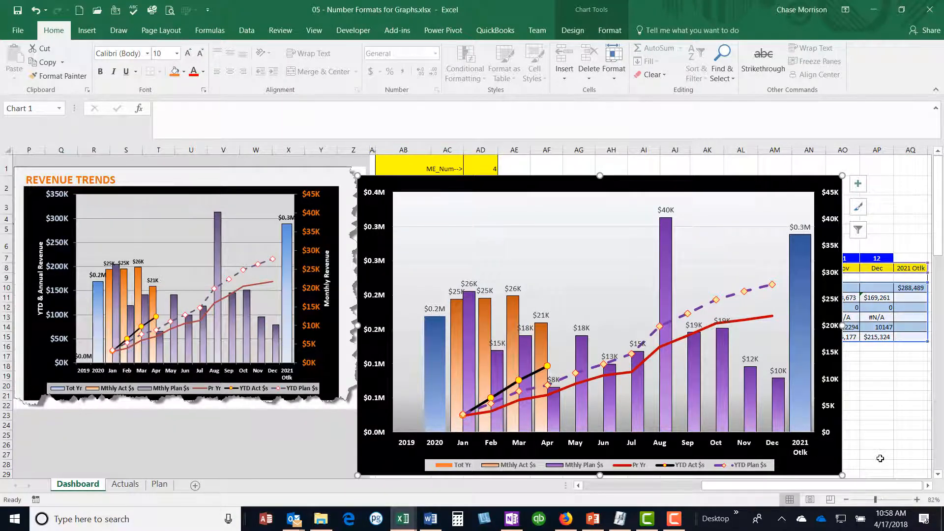